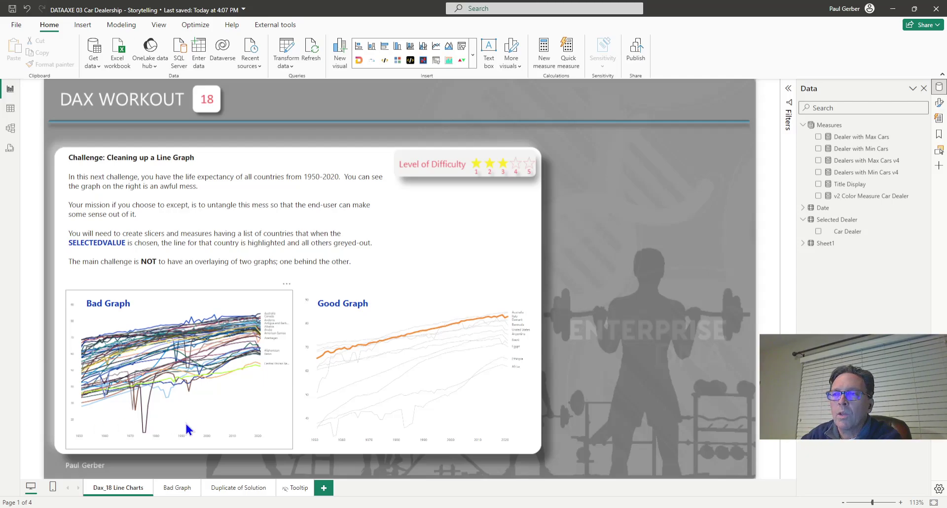
On the Bad Graph page, filter the line chart by single dealers from MARE VALLEY to WESTLAKE, return to MARE VALLEY, and clear the selection
left_click(177, 488)
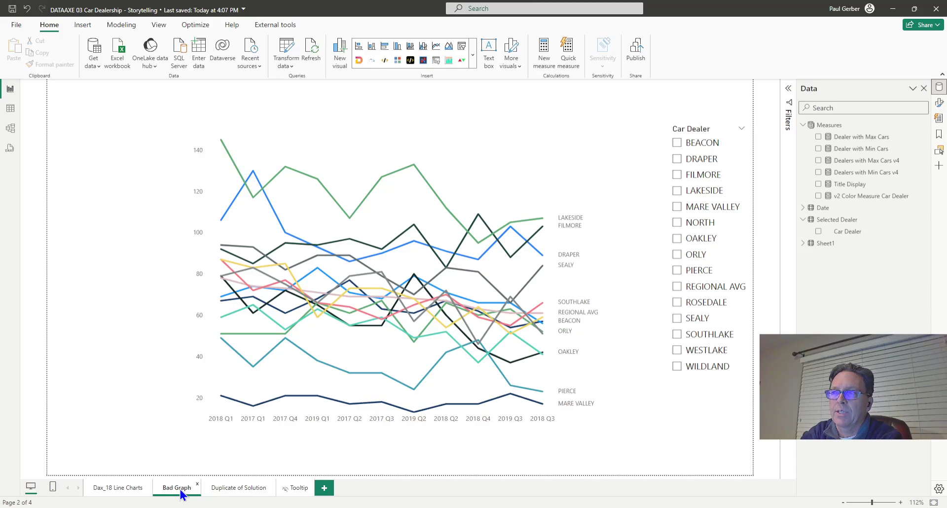
left_click(678, 208)
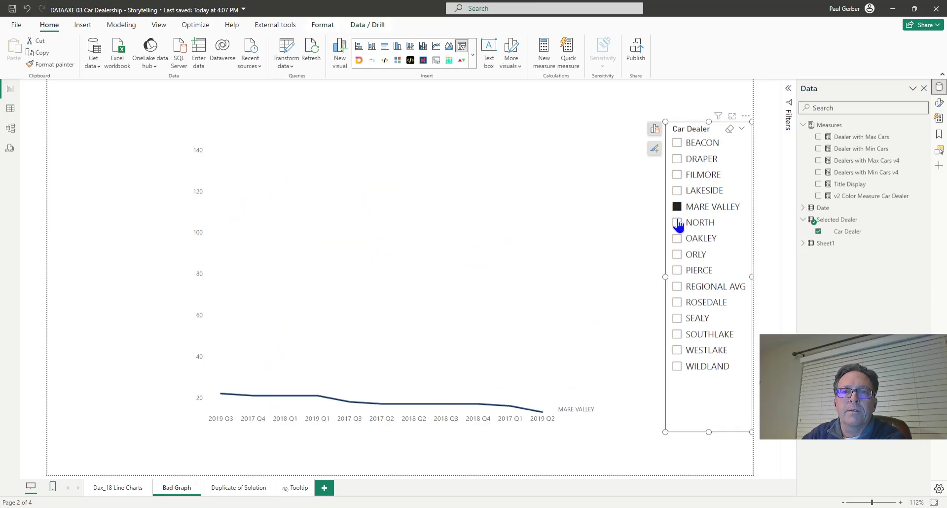
left_click(678, 223)
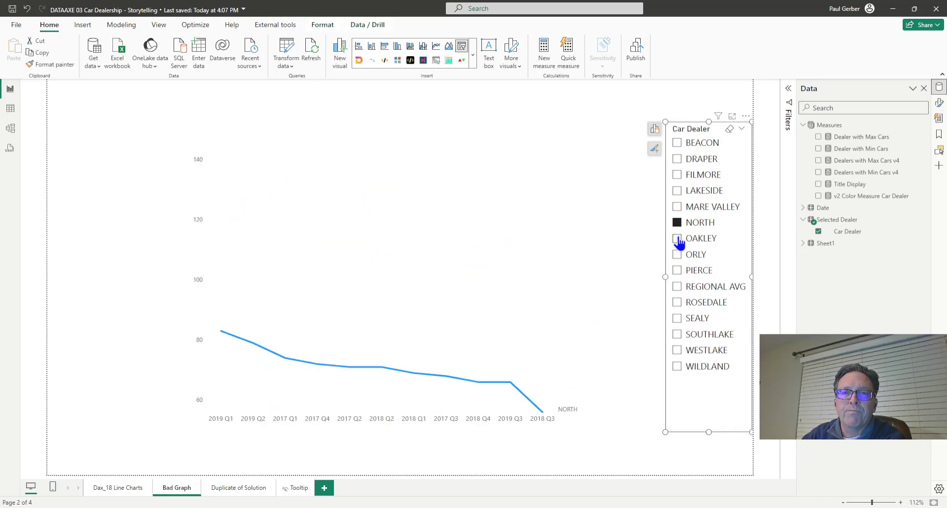
left_click(678, 239)
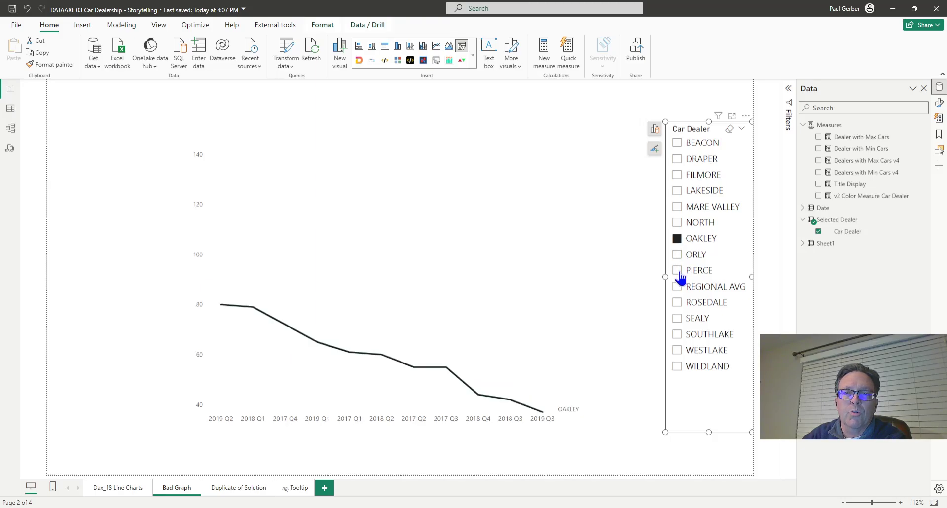
left_click(678, 271)
left_click(678, 303)
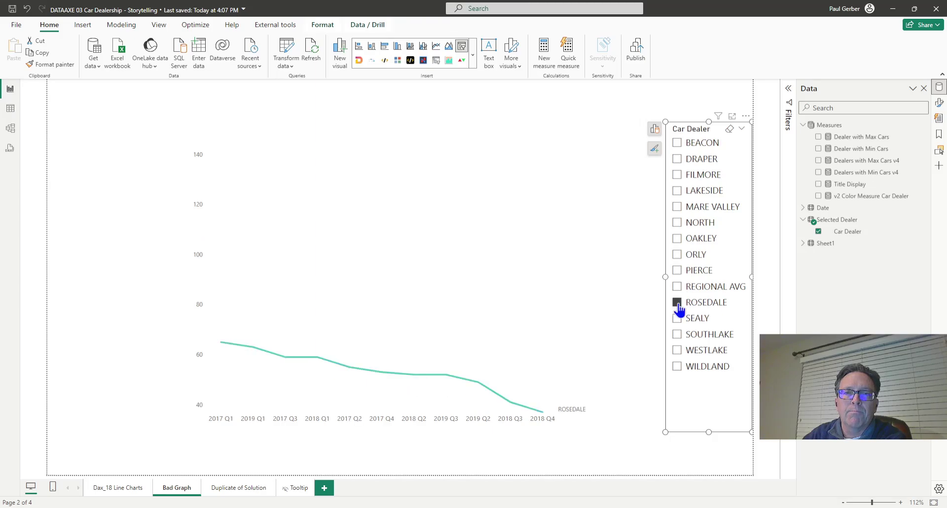
left_click(678, 287)
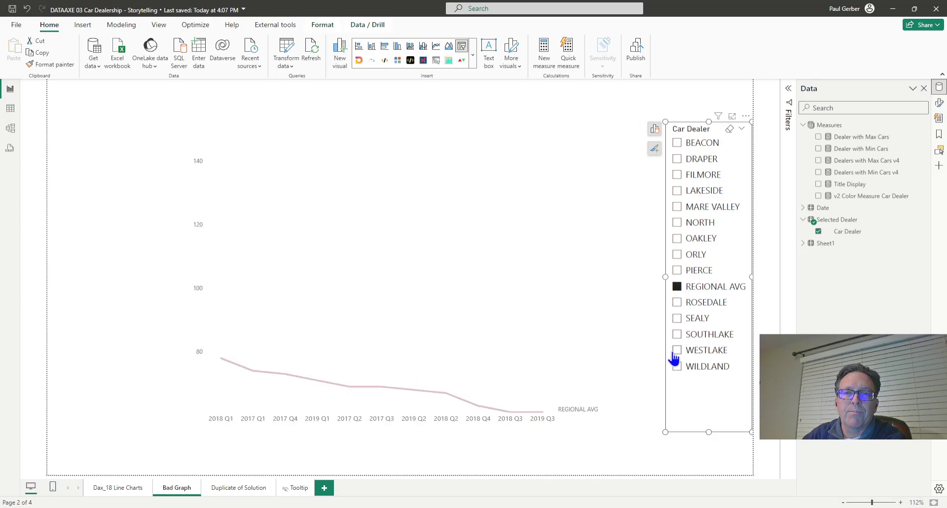
left_click(677, 351)
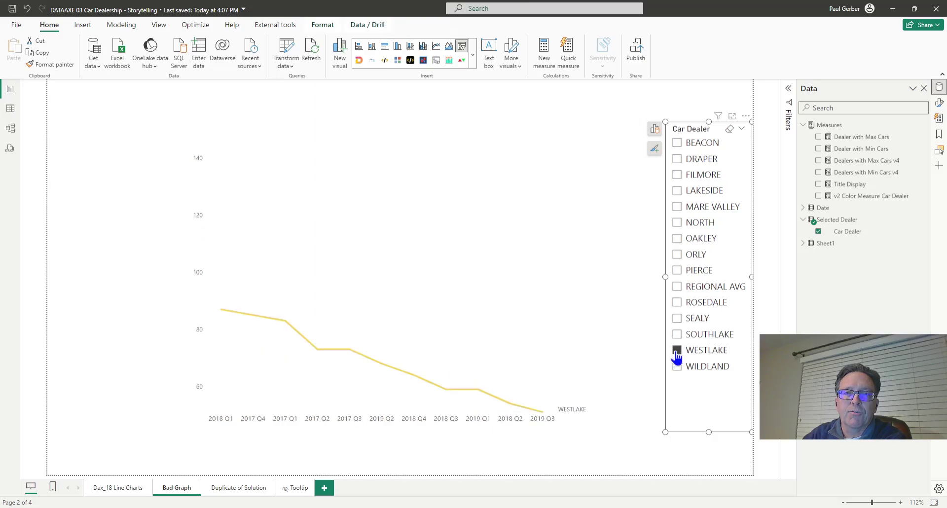
left_click(678, 209)
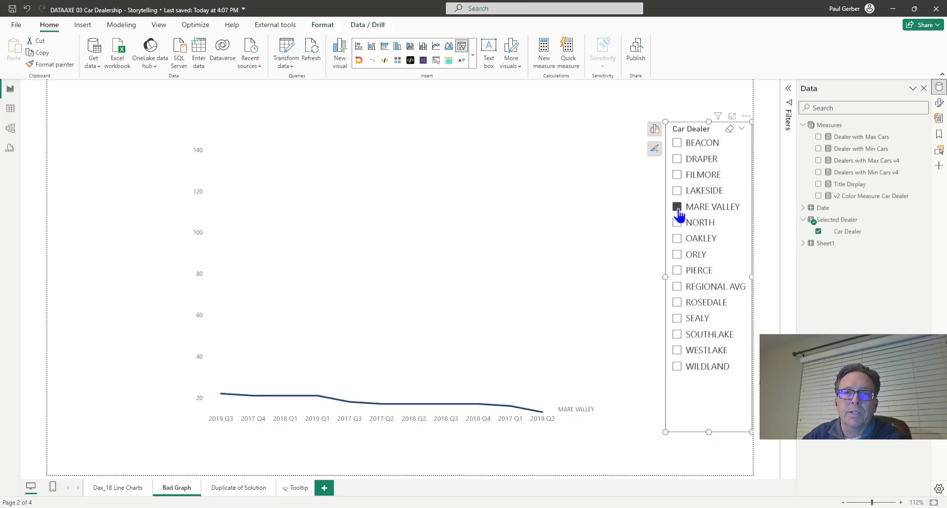
left_click(678, 211)
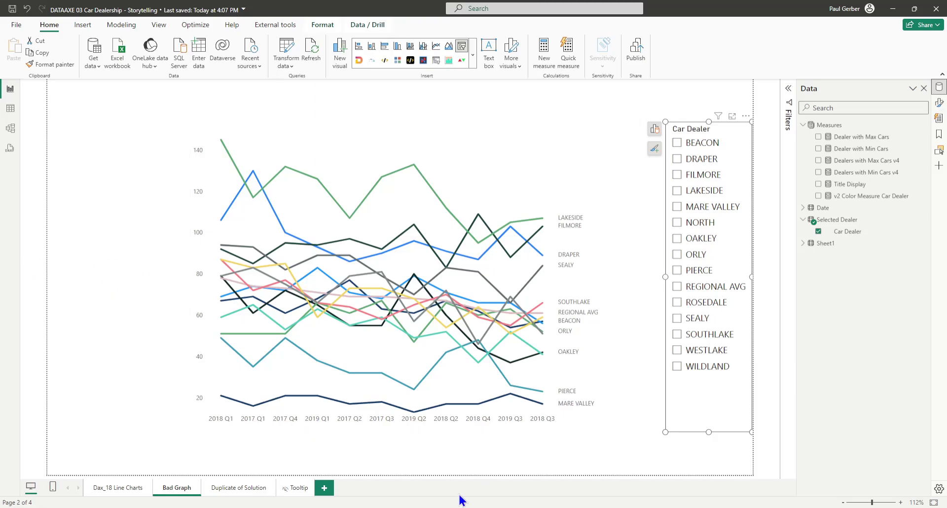
Open the Duplicate of Solution page and view the Sheet1 query in the Power Query Editor
left_click(241, 489)
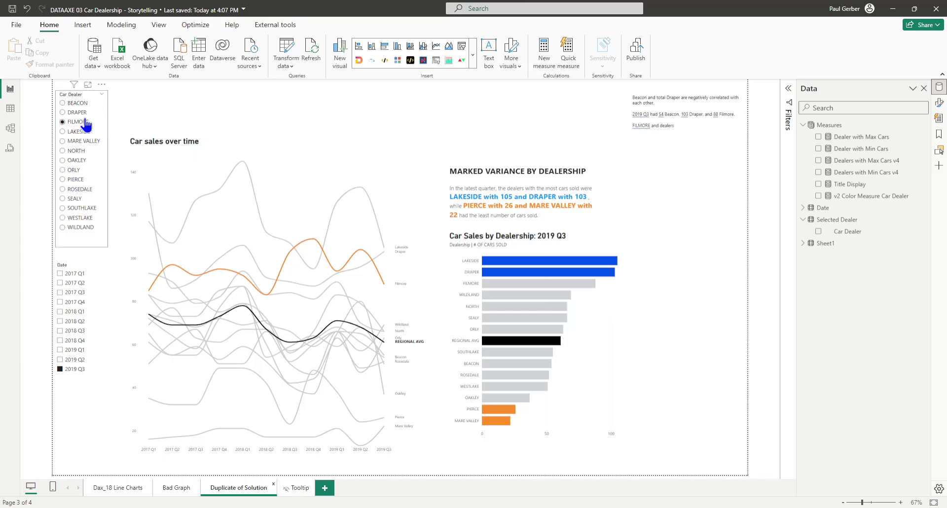
left_click(286, 49)
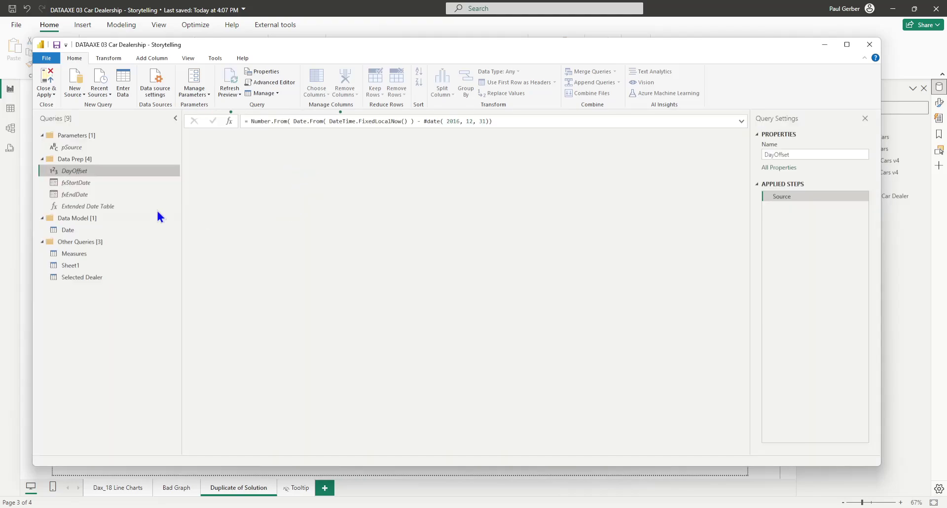
left_click(75, 58)
left_click(73, 267)
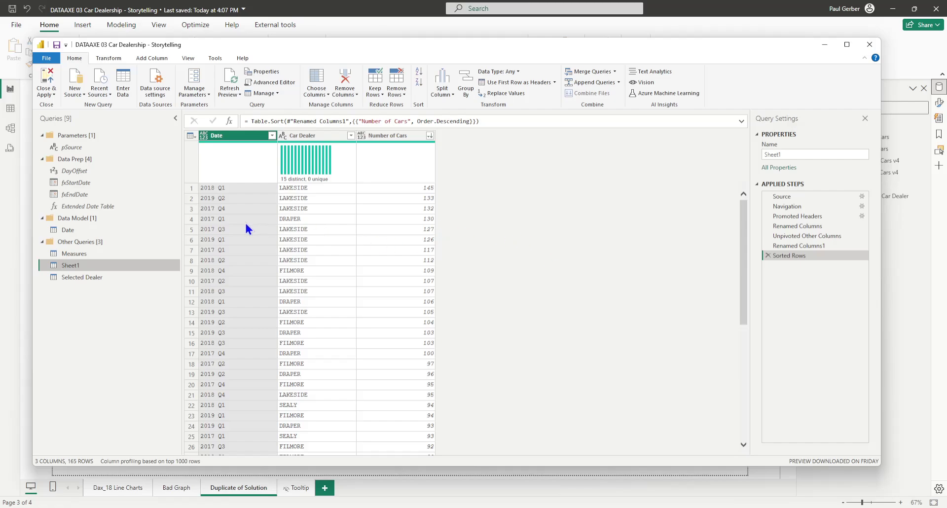
Examine Sheet1's applied steps in order, from Source through Unpivoted Other Columns
left_click(786, 197)
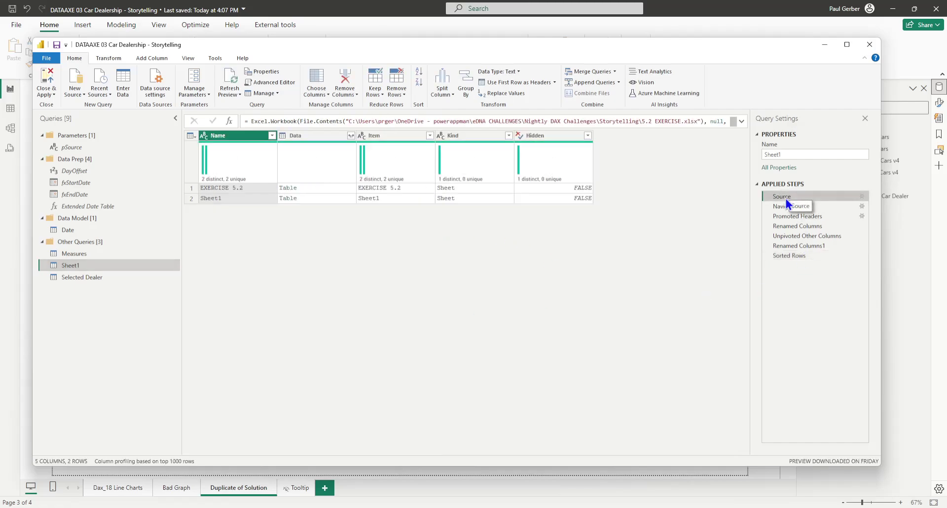
left_click(793, 206)
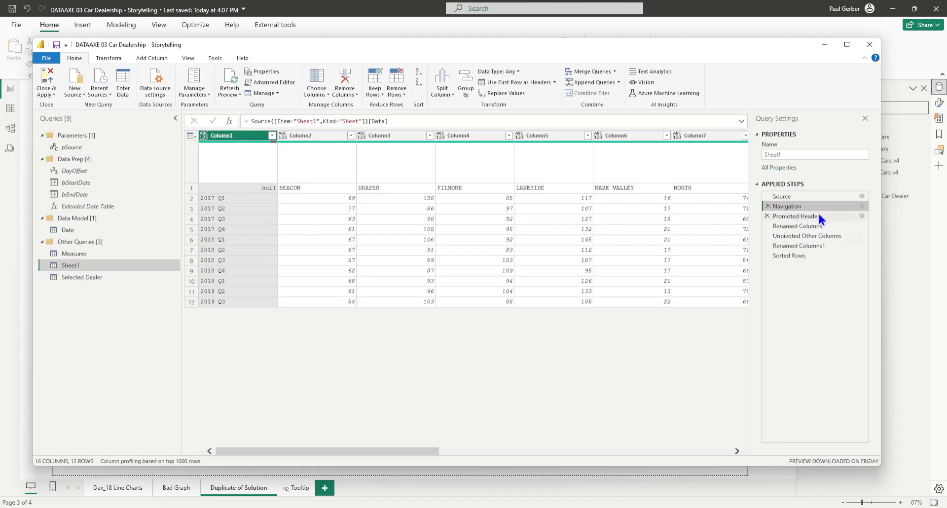
left_click(787, 221)
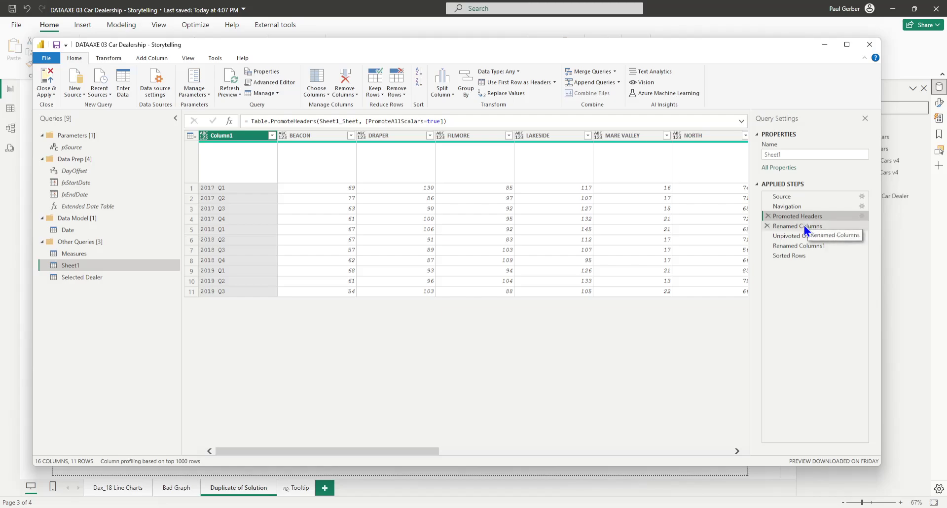
left_click(804, 225)
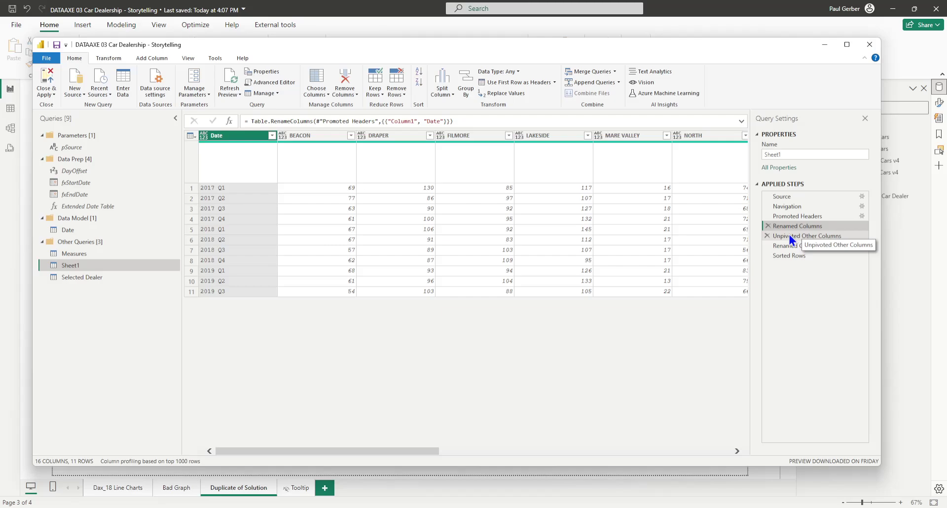
left_click(789, 236)
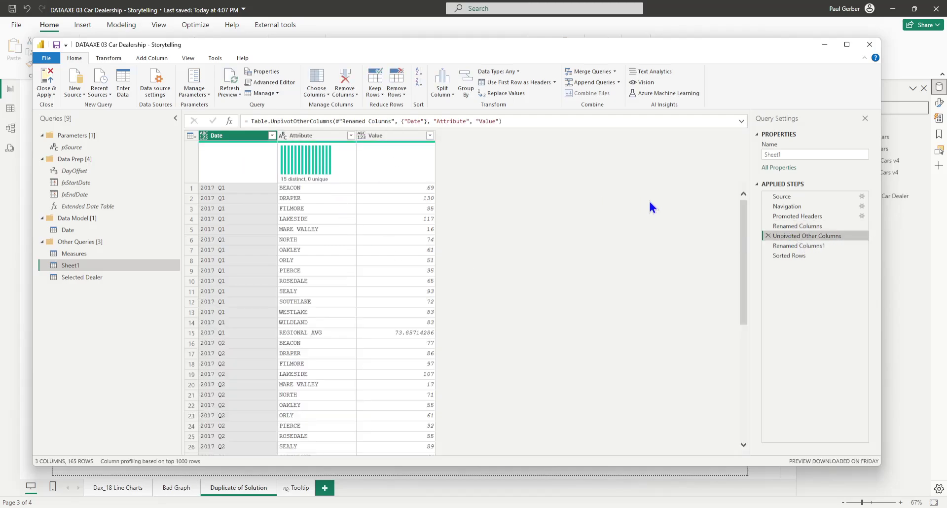
Compare Sheet1 before and after unpivoting, including its lower rows, and examine the Renamed Columns1 and Sorted Rows steps
left_click(783, 226)
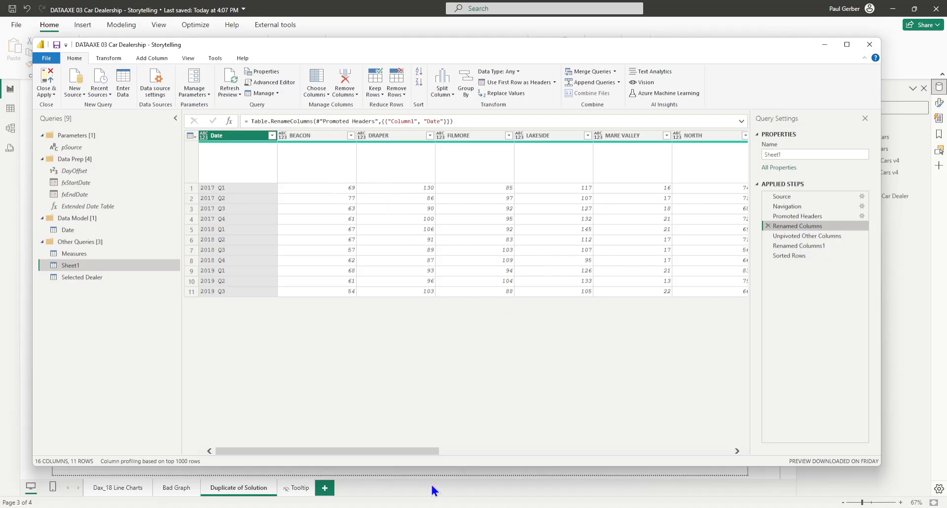
left_click_drag(417, 446, 400, 461)
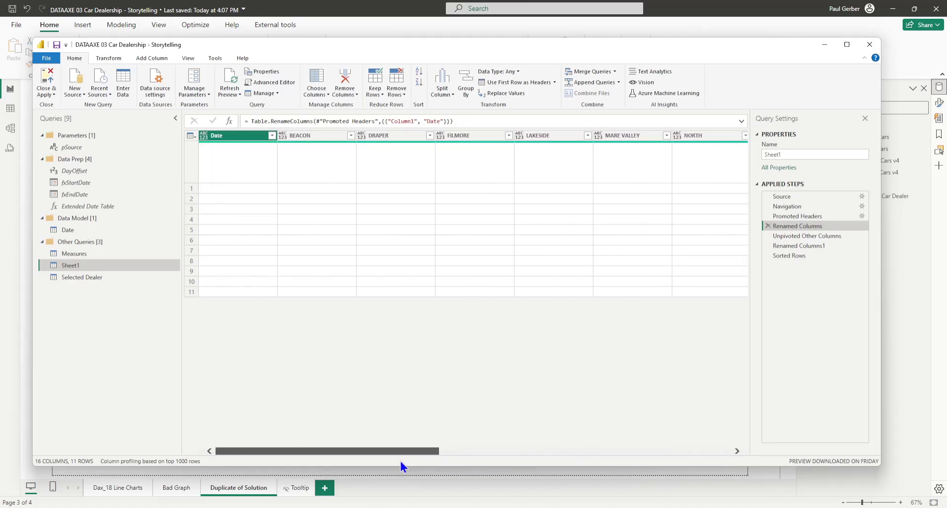
left_click(795, 236)
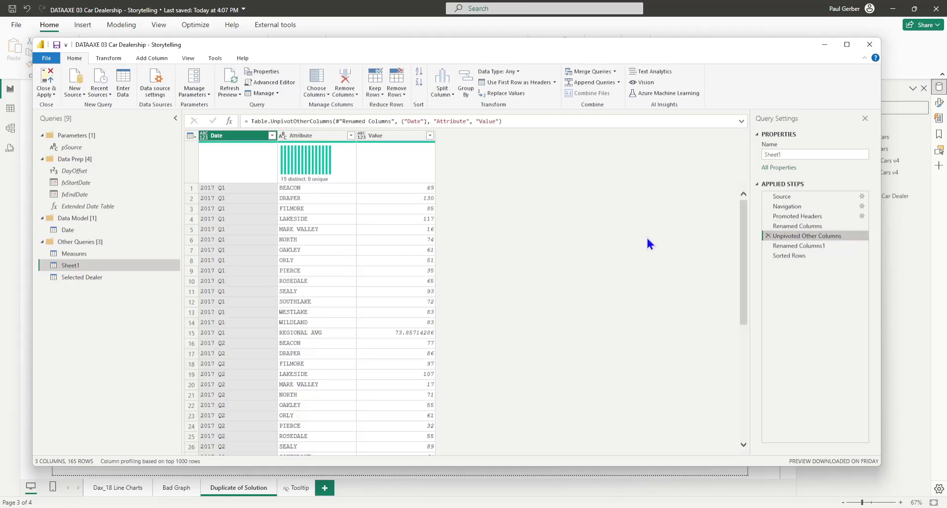
left_click_drag(747, 232, 750, 211)
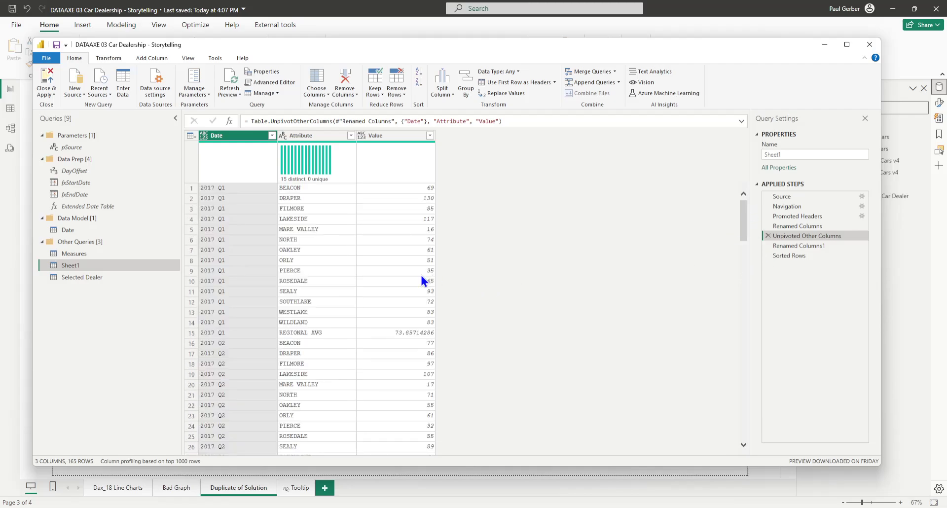
scroll(390, 276, "down", 20)
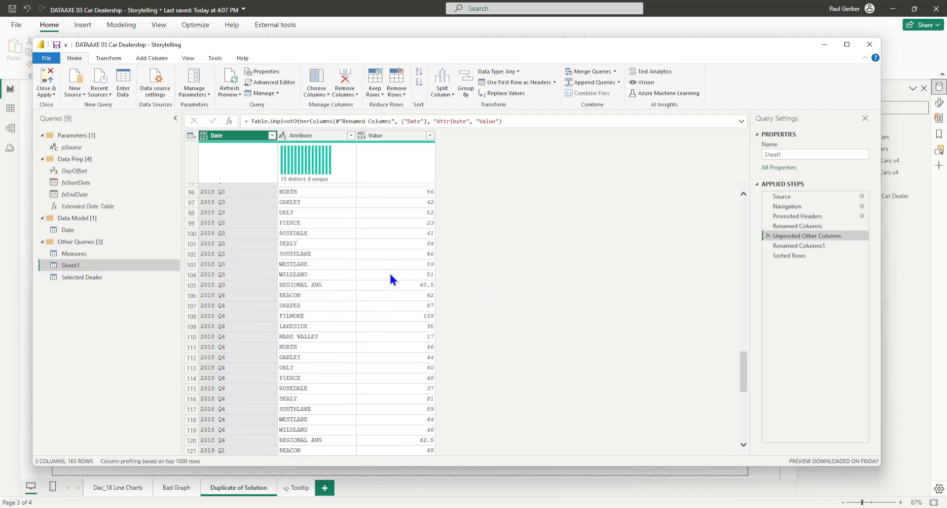
scroll(390, 275, "down", 10)
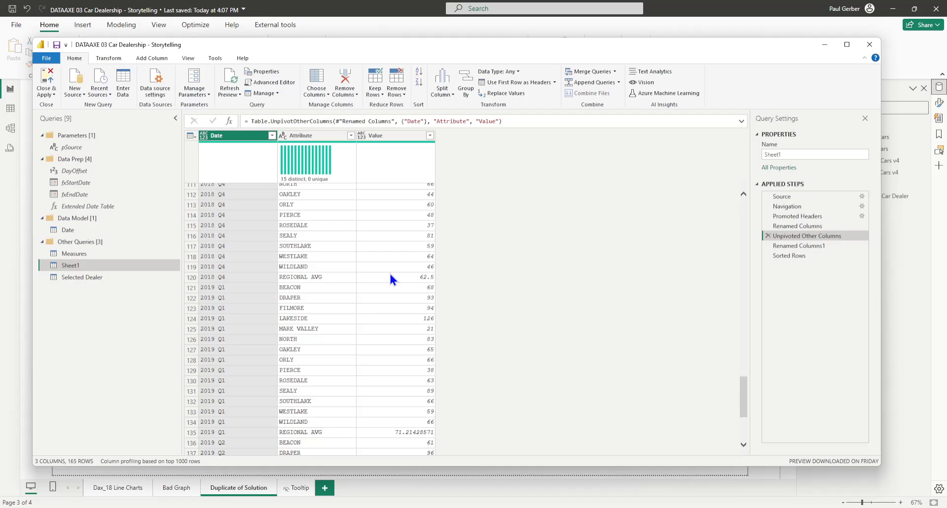
left_click(809, 247)
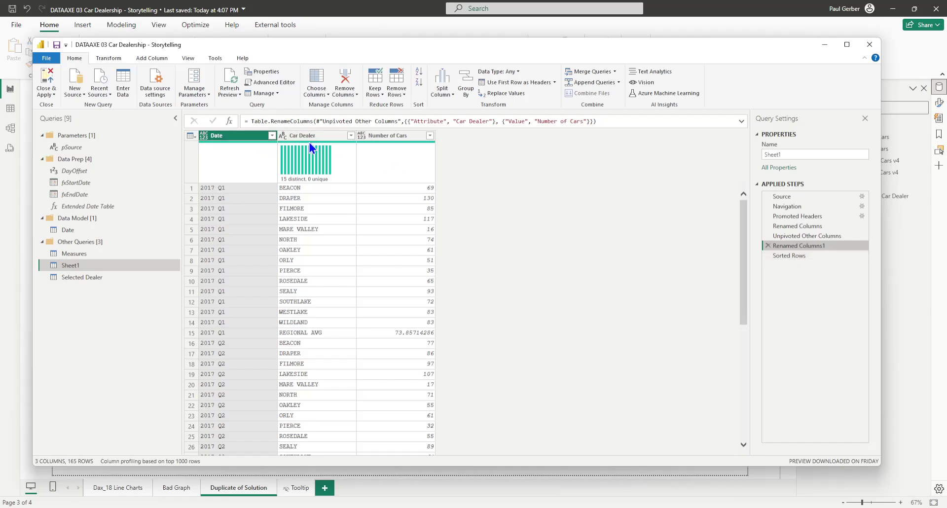
left_click(792, 255)
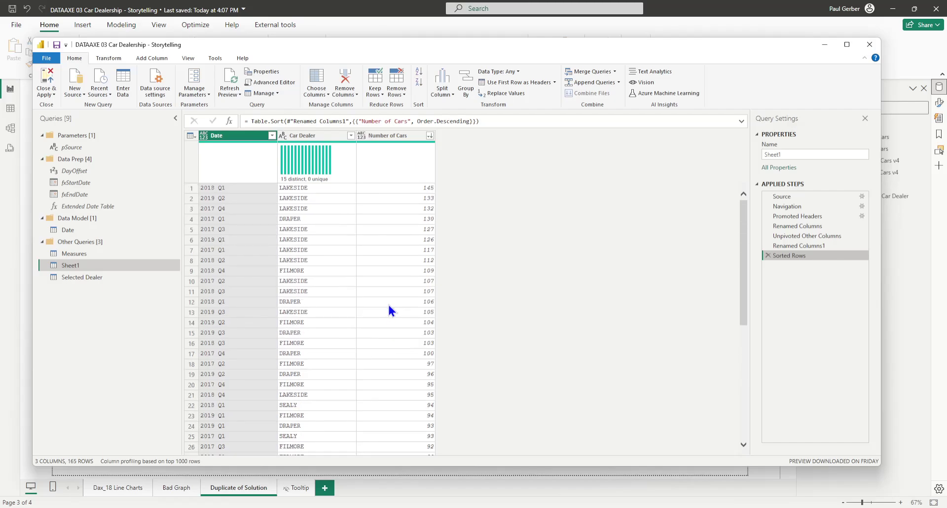
Examine the Selected Dealer query and its Source step, and compare it with the Sheet1 query it references
left_click(82, 279)
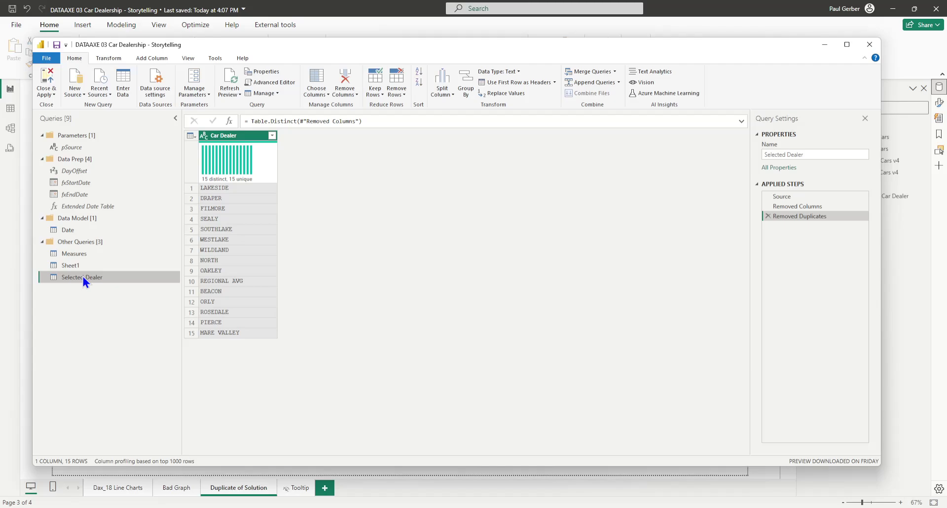
left_click(785, 196)
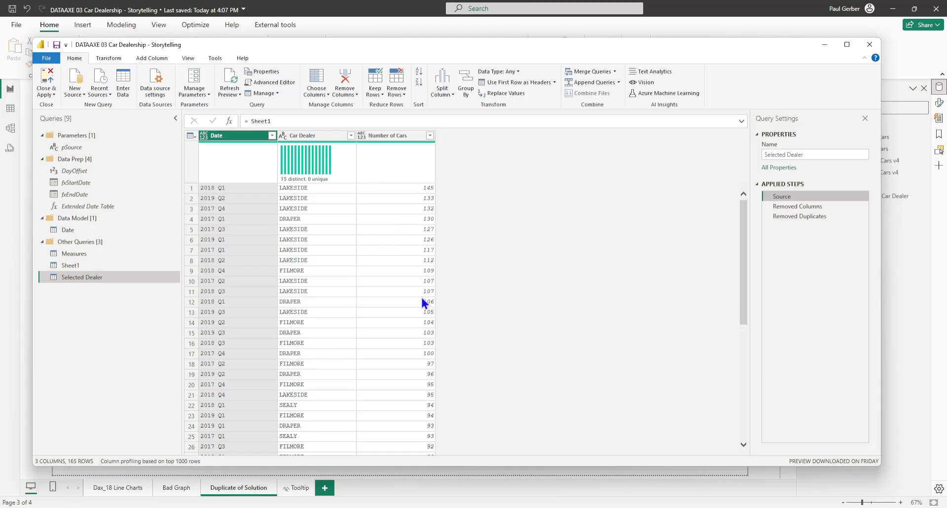
left_click(80, 268)
left_click(94, 277)
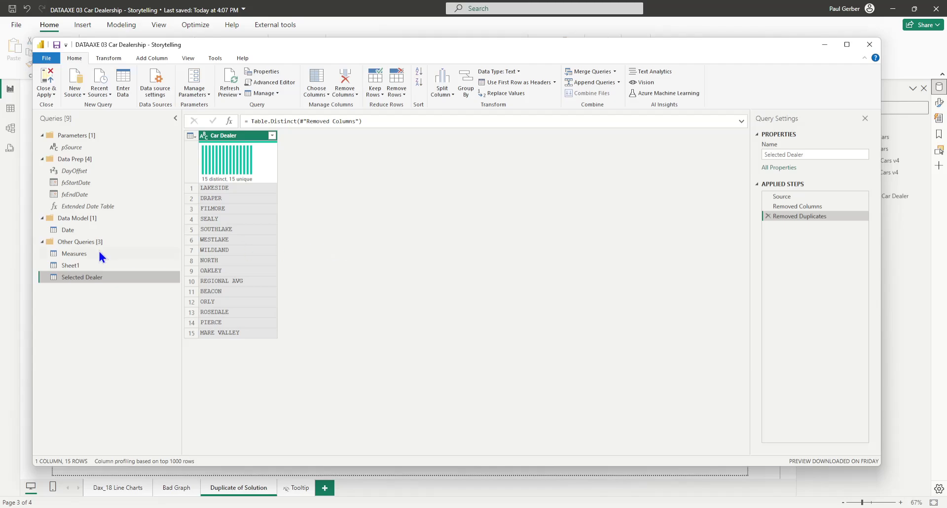
left_click(78, 265)
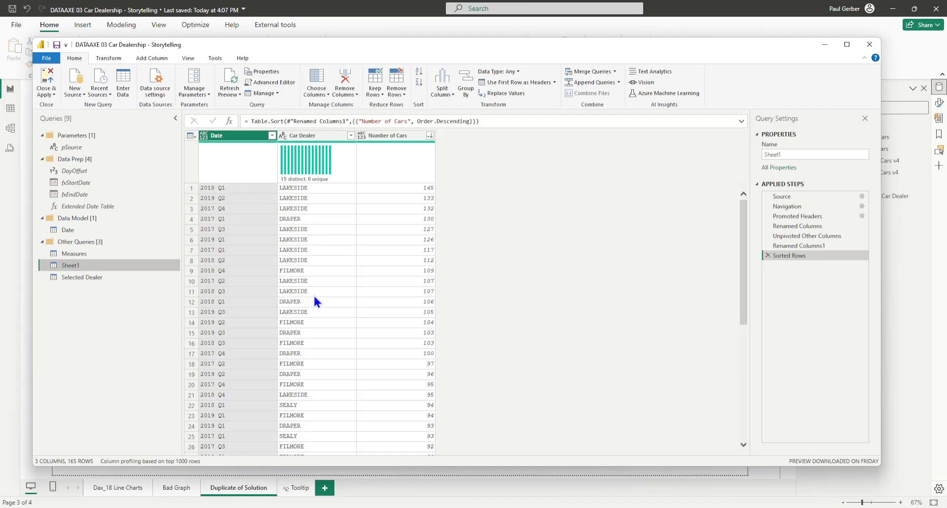
Review Selected Dealer's Removed Columns and Removed Duplicates steps and the Car Dealer column's commands, and close and apply the query editor
left_click(85, 280)
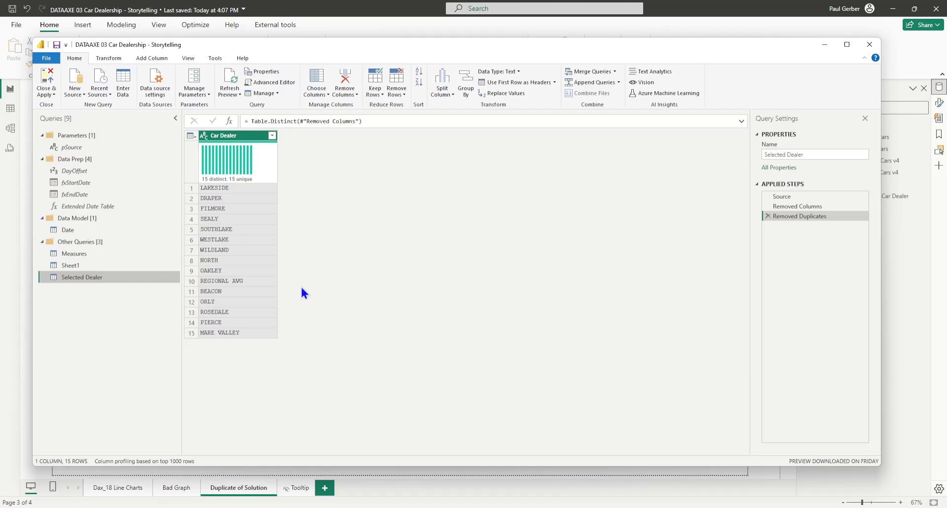
left_click(806, 206)
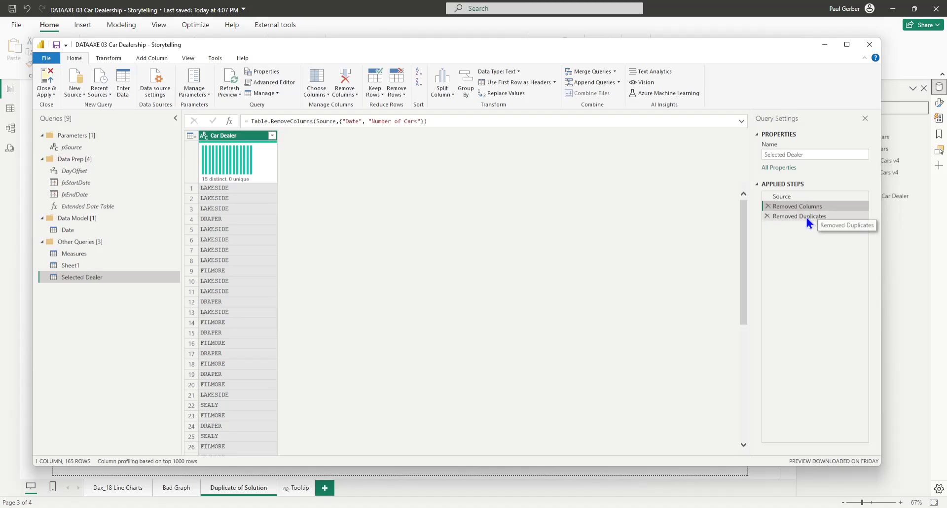
left_click(804, 217)
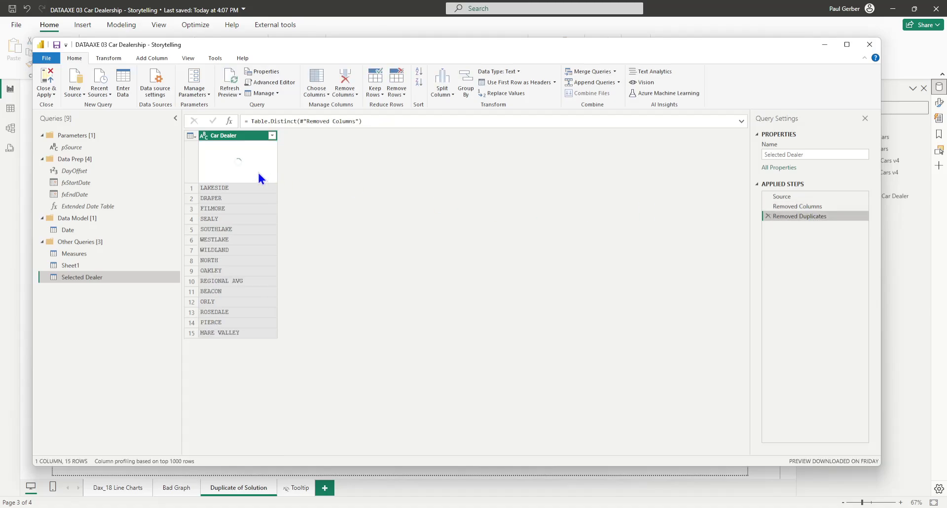
right_click(232, 137)
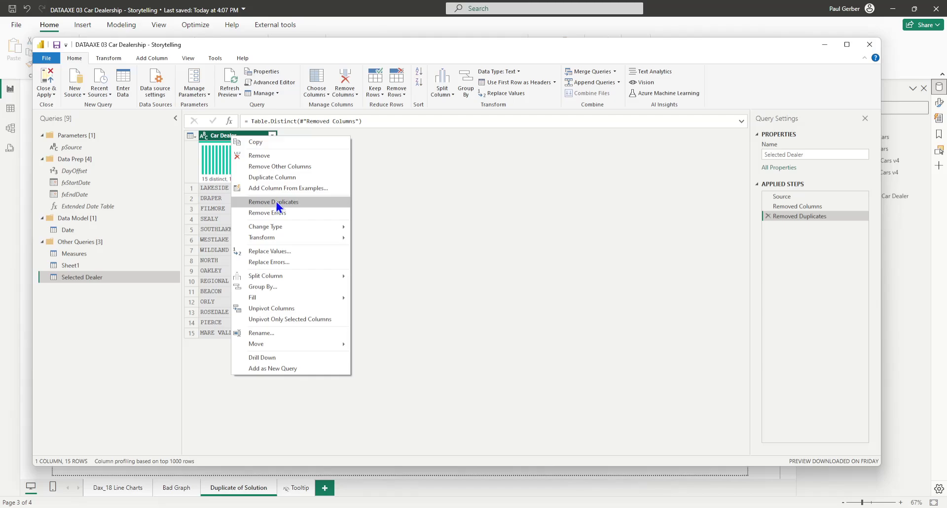
left_click(473, 220)
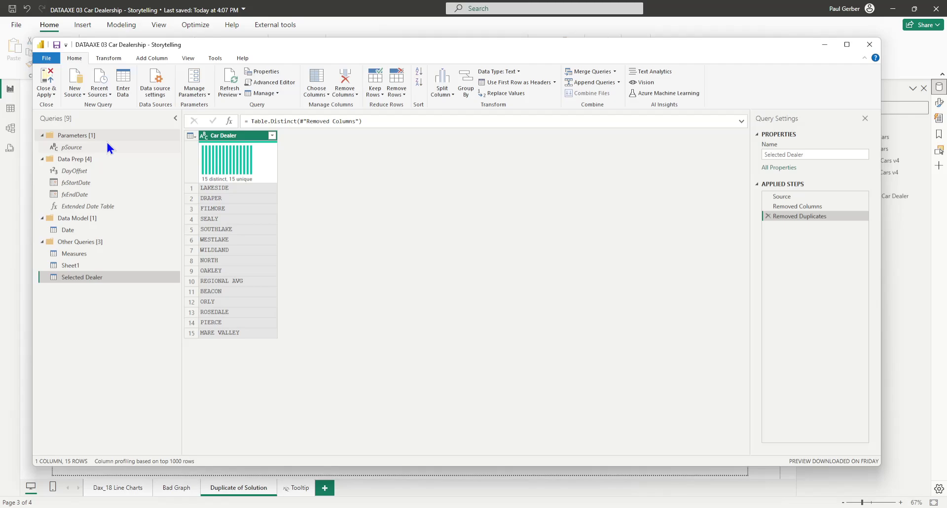
left_click(46, 79)
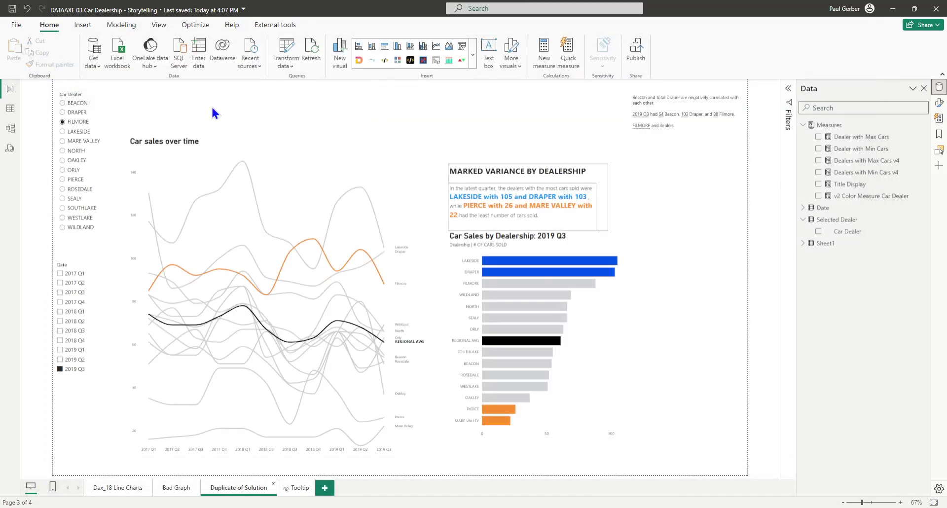
Examine the relationships between the model's tables and Sheet1's field list, and return to the report page
left_click(10, 128)
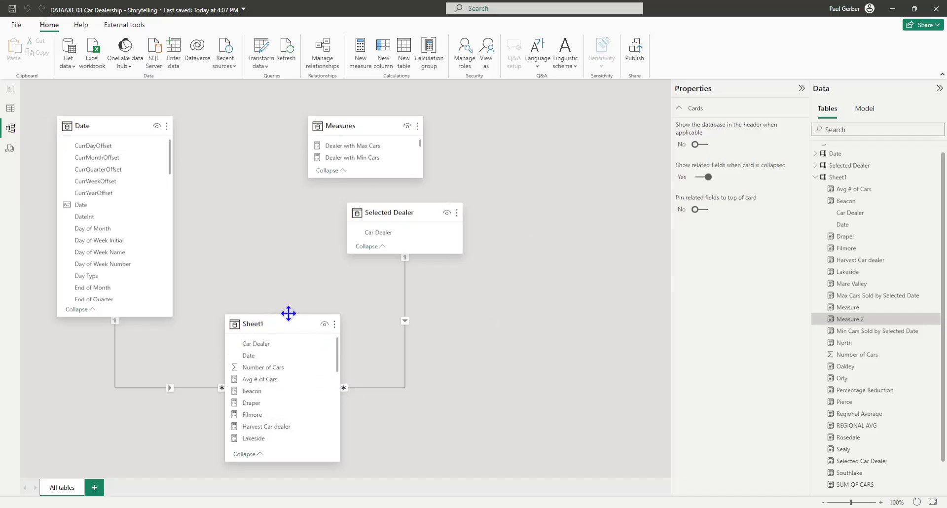
scroll(271, 354, "down", 6)
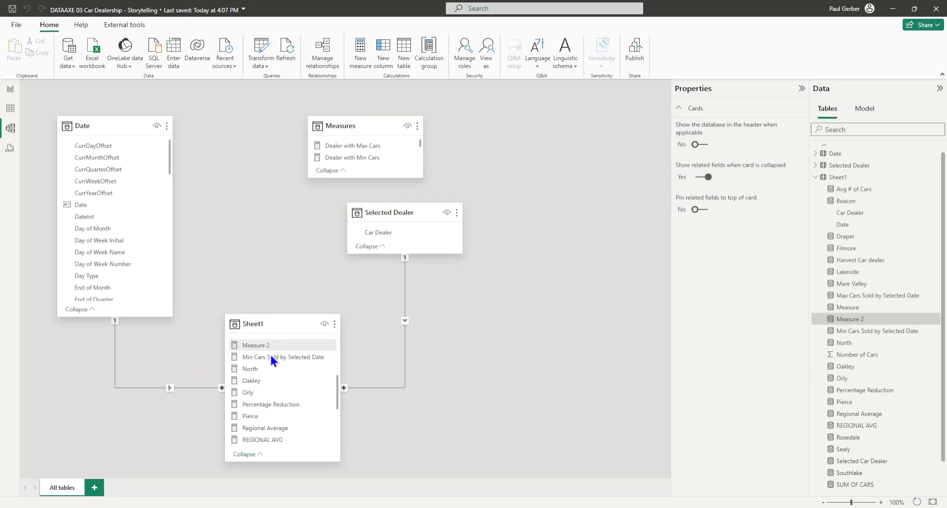
scroll(271, 357, "up", 6)
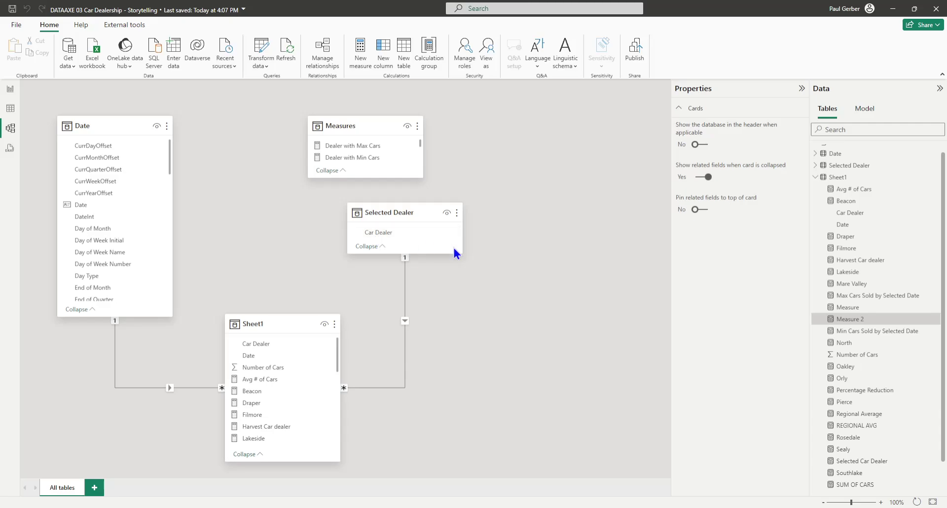
left_click(11, 90)
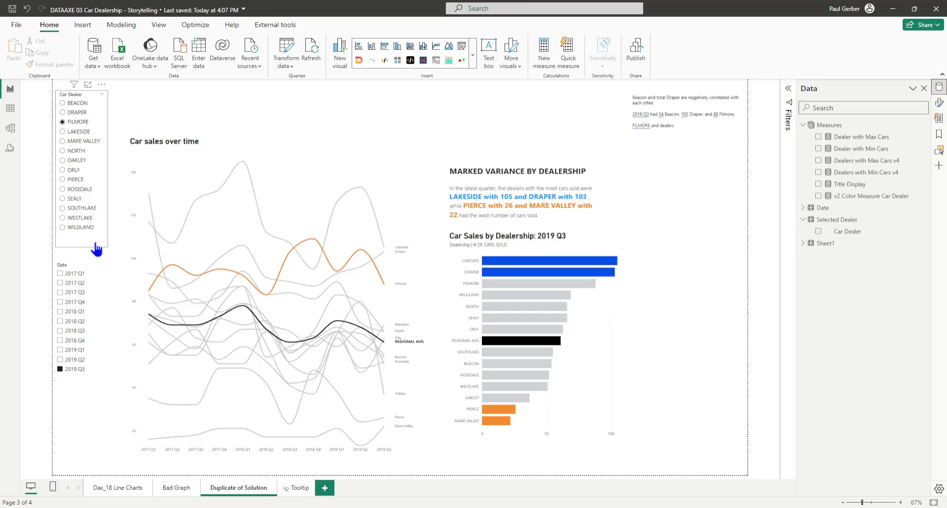
Filter the Car Dealer slicer to ROSEDALE and shift the Car sales over time chart slightly on the page
left_click(106, 191)
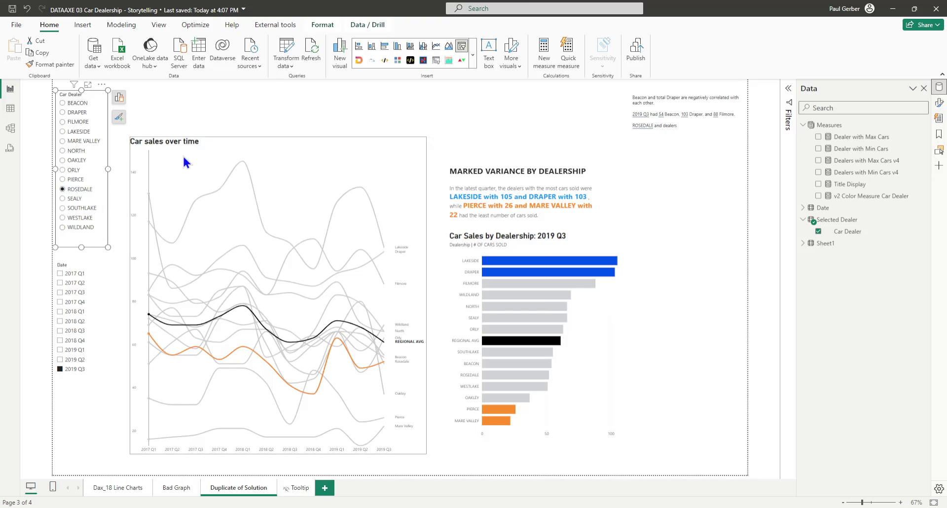
left_click(420, 166)
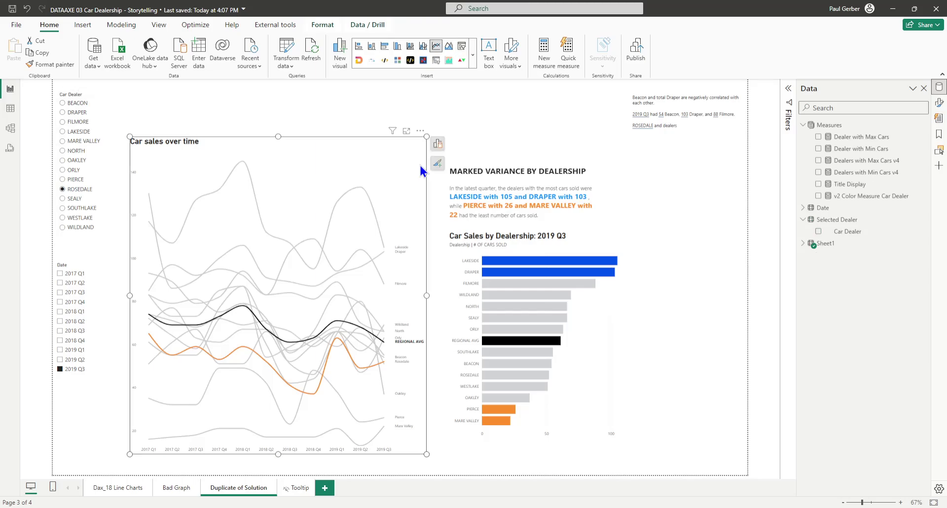
left_click_drag(414, 132, 566, 111)
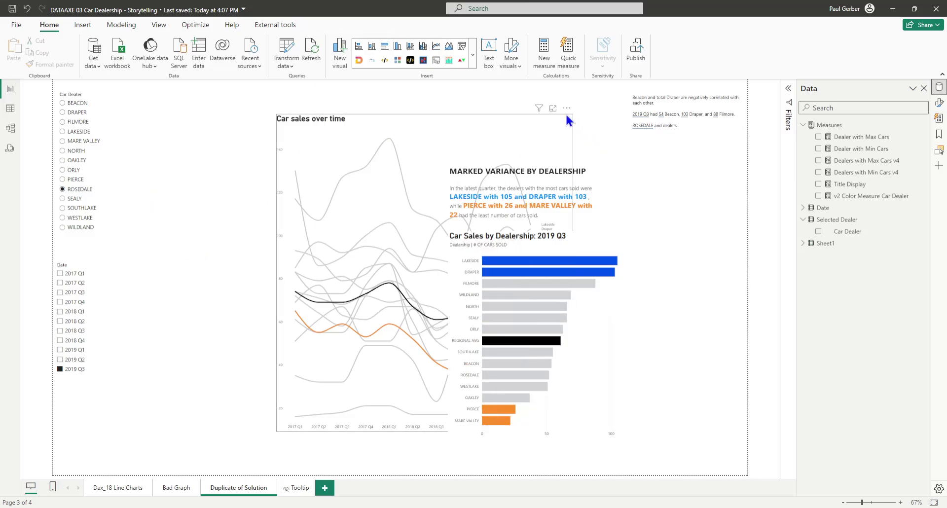
left_click_drag(330, 161, 412, 126)
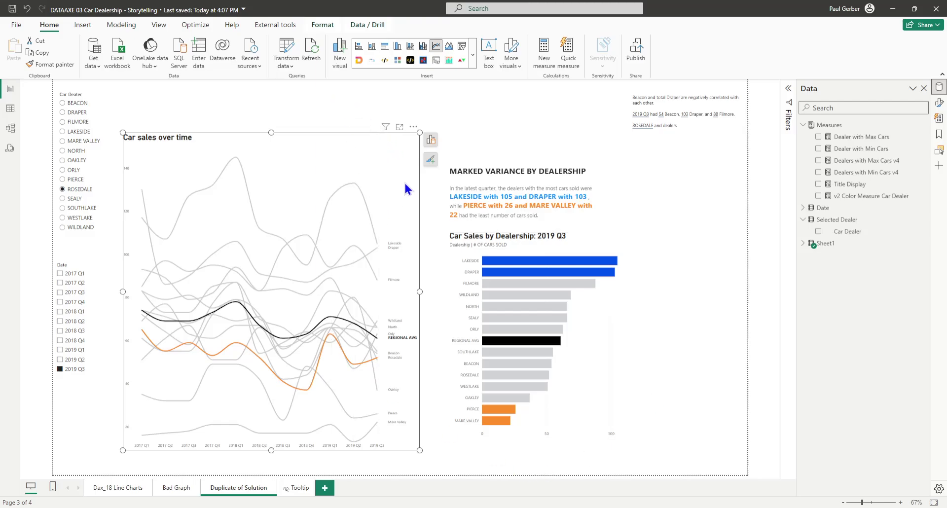
Examine the fields on the line chart's X-axis and Y-axis, down to REGIONAL AVG and Selected Car Dealer
left_click(431, 140)
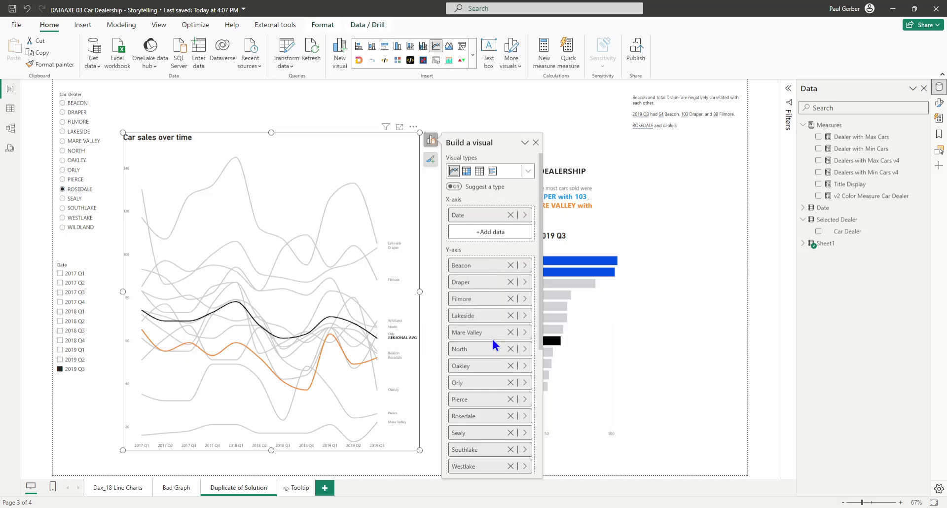
scroll(492, 348, "down", 3)
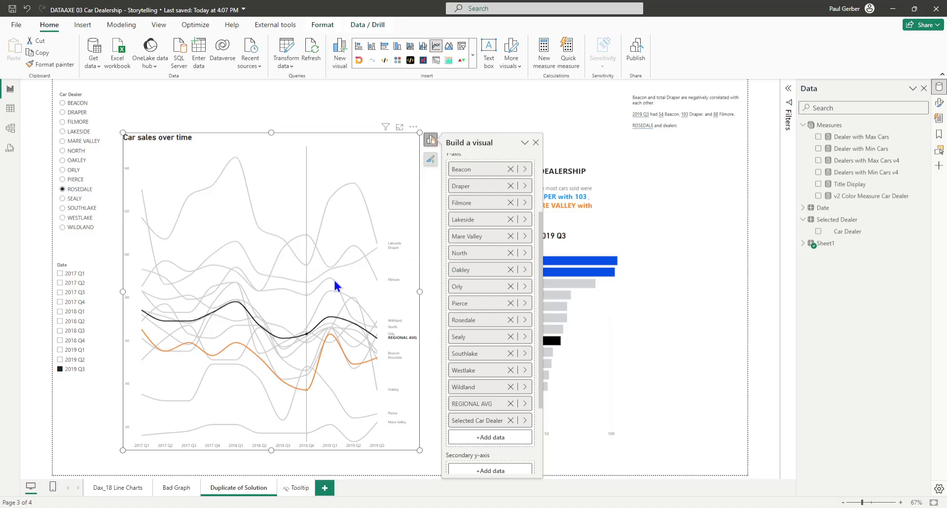
left_click(886, 378)
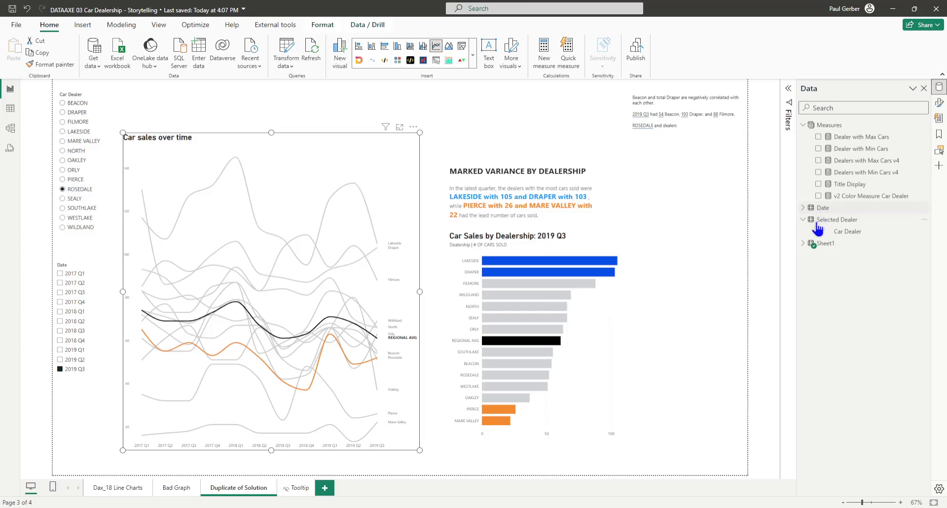
Examine the Beacon measure's formula in Sheet1 and look over the table's other dealer measures
left_click(842, 243)
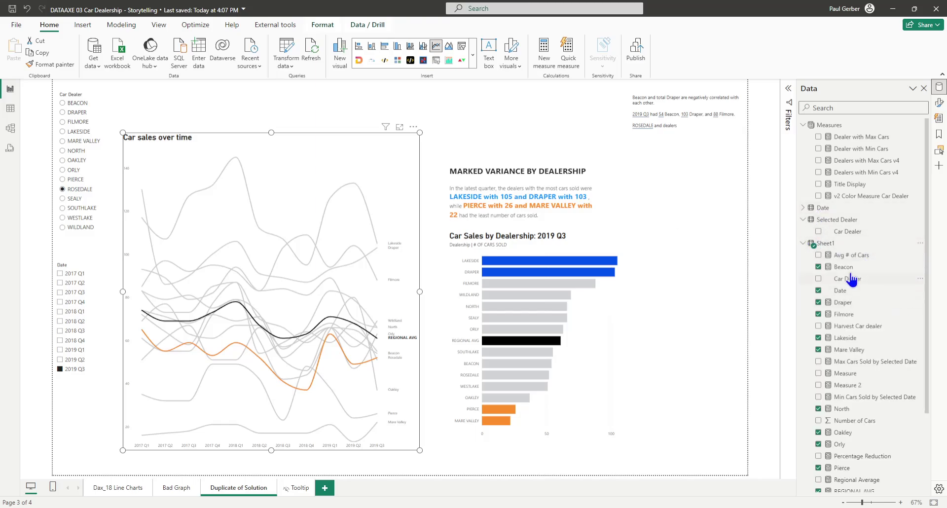
left_click(843, 268)
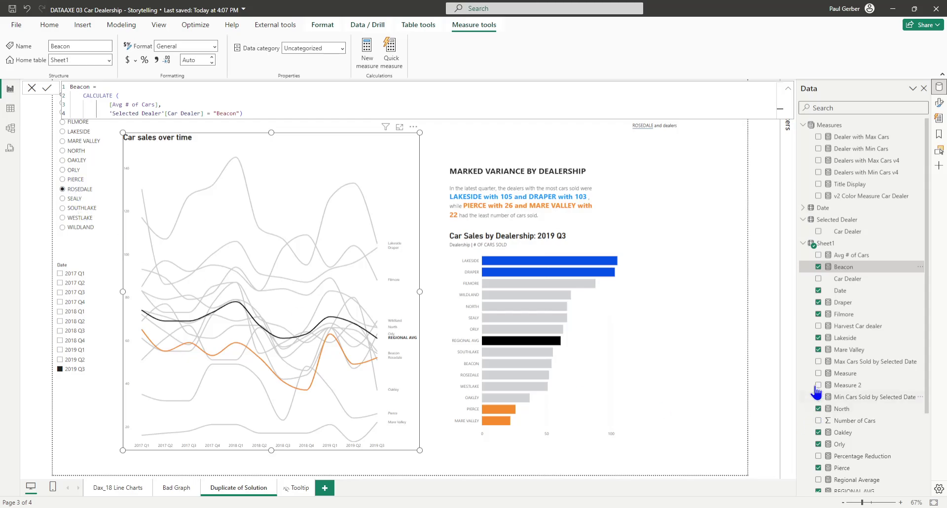
scroll(828, 375, "down", 5)
scroll(874, 404, "up", 4)
scroll(873, 404, "up", 1)
left_click(215, 114)
type("\"")
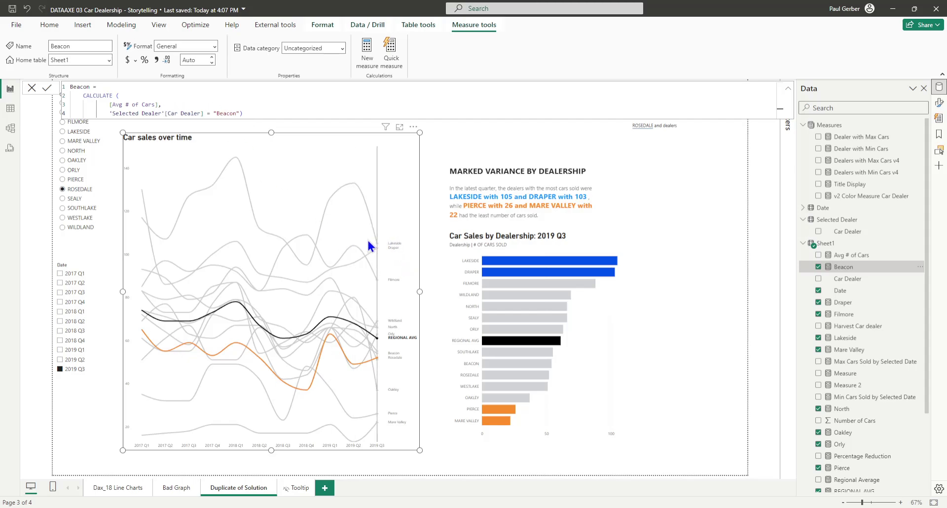
Switch the Car Dealer slicer to ORLY and on to DRAPER to change the dealer highlighted in the line chart
mouse_move(368, 241)
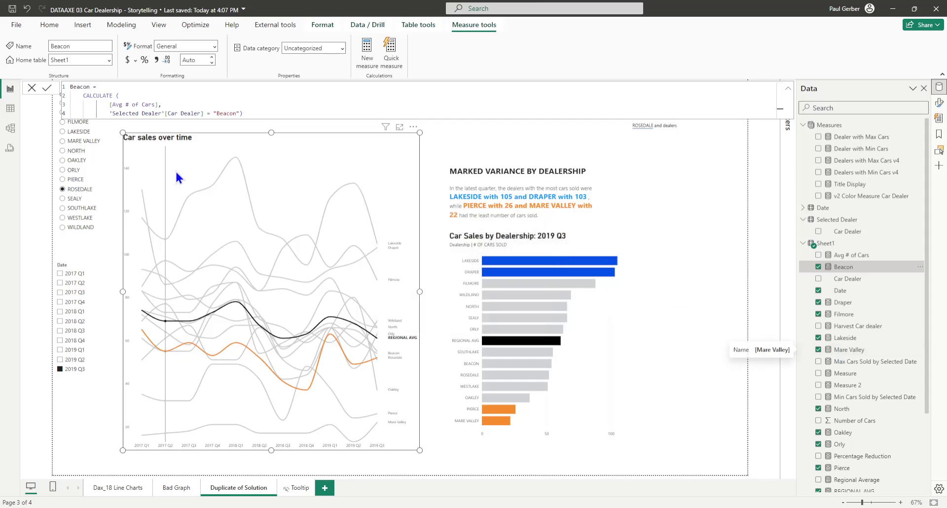
left_click(75, 170)
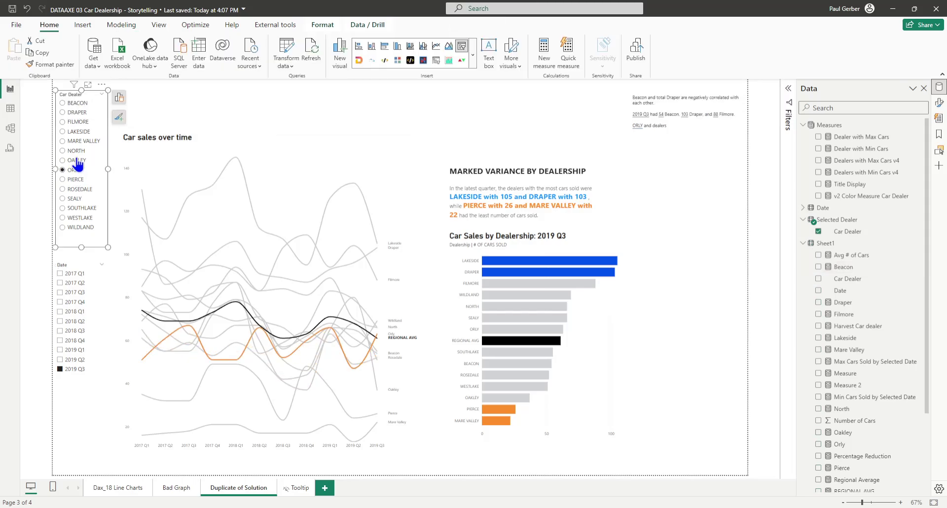
left_click(79, 115)
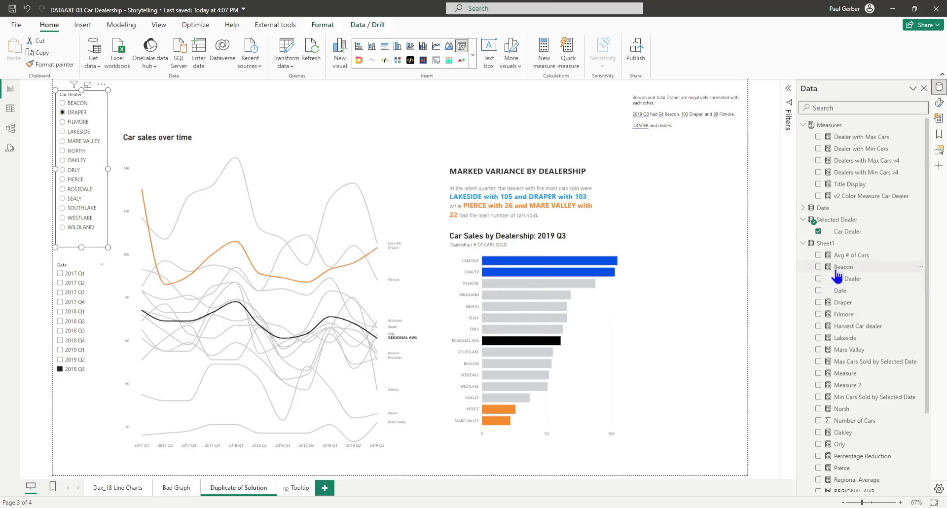
Review the line chart's Y-axis measures again, through to the end of the list
left_click(419, 146)
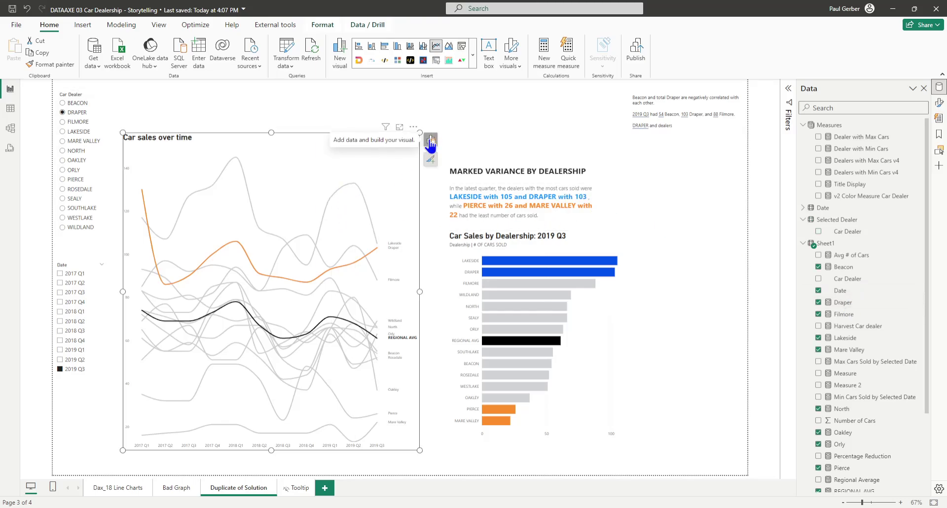
left_click(430, 141)
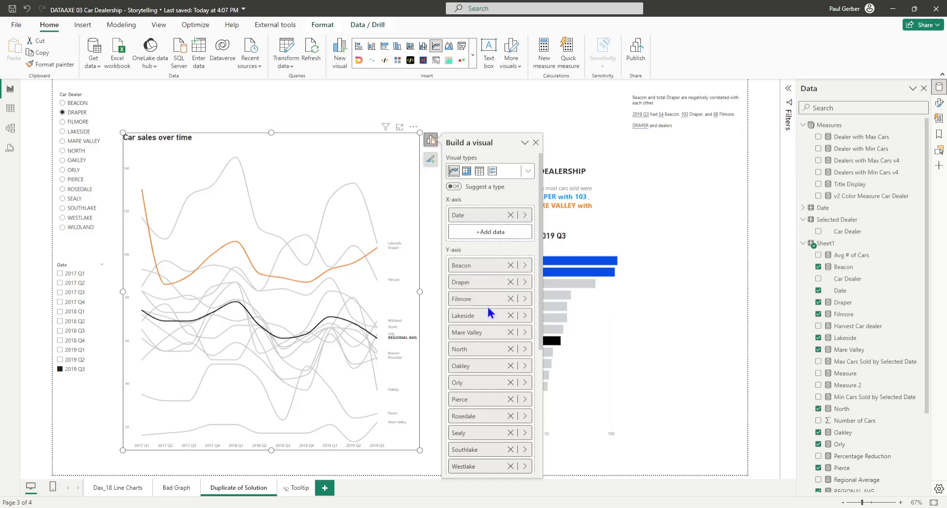
scroll(502, 370, "down", 6)
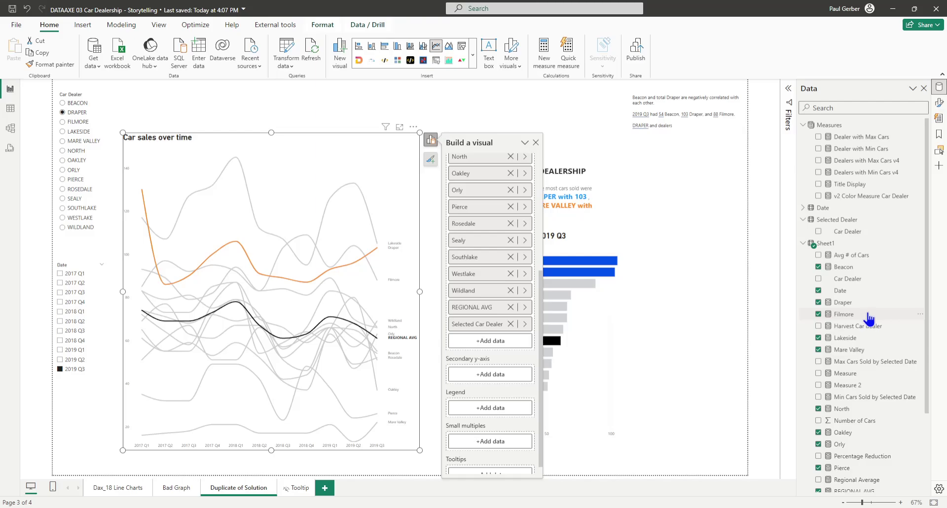
Examine the Selected Car Dealer measure's formula, including its FILTER over Sheet1 and the Car Dealer column comparison
scroll(874, 323, "down", 4)
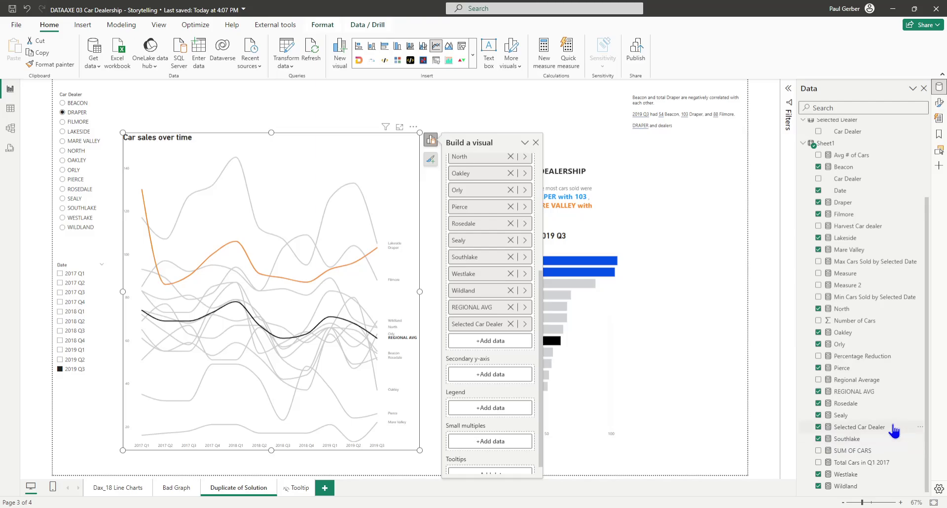
left_click(854, 432)
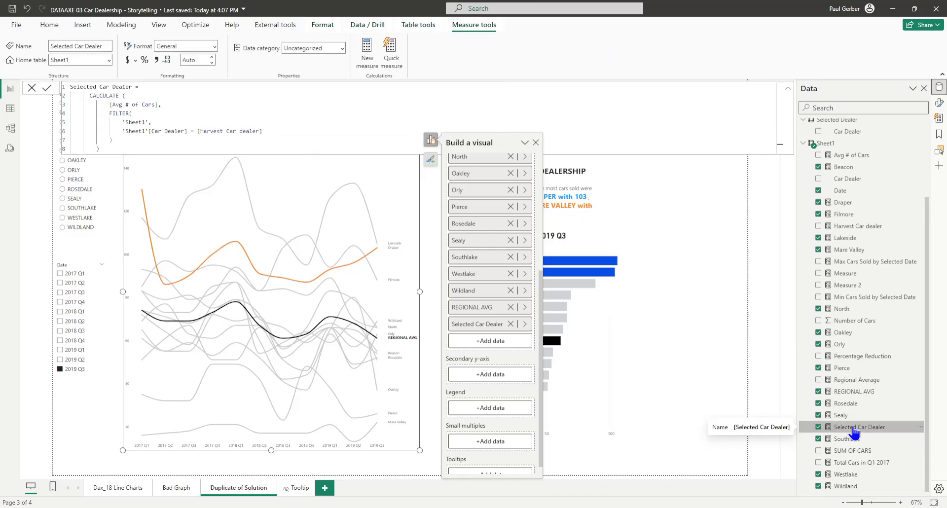
left_click(673, 305)
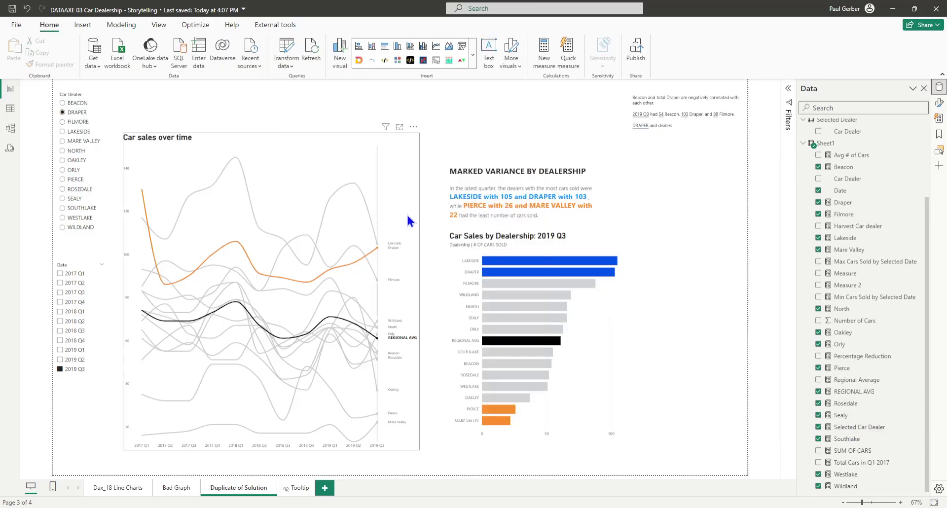
left_click(873, 431)
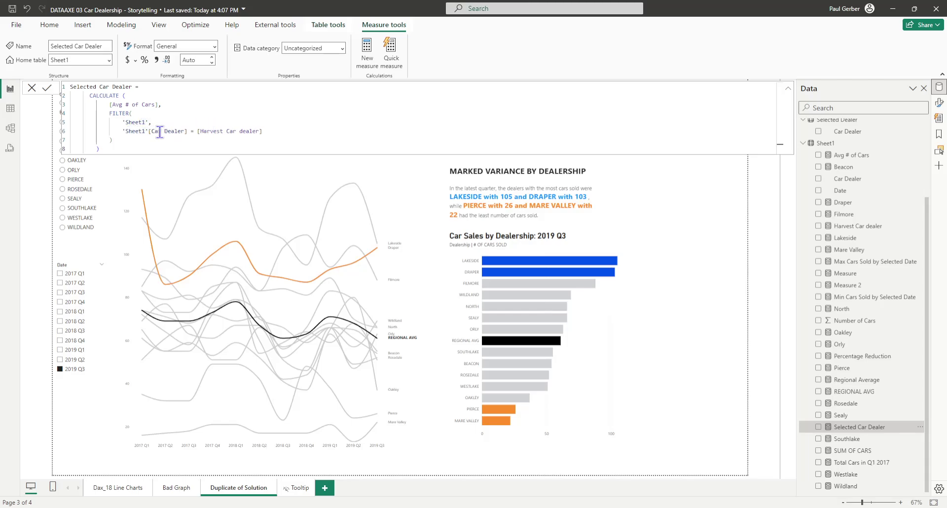
left_click(142, 131)
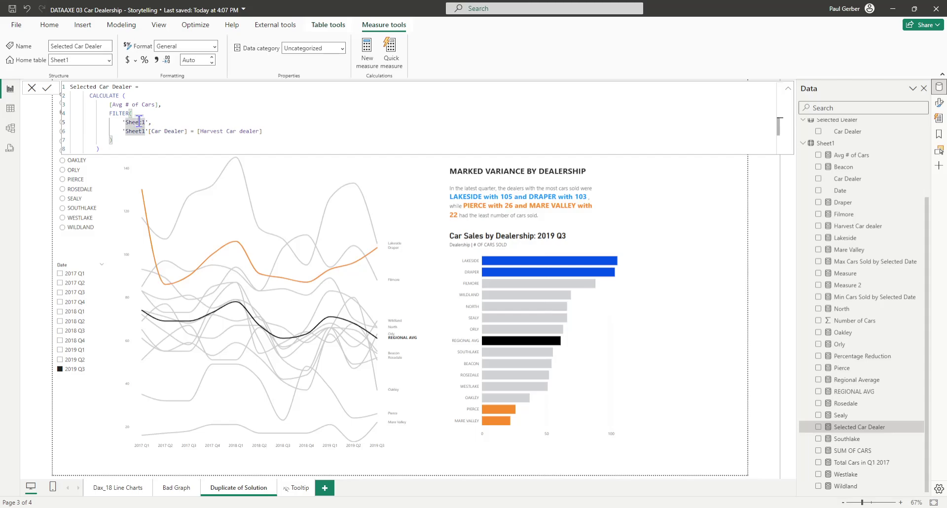
left_click(166, 131)
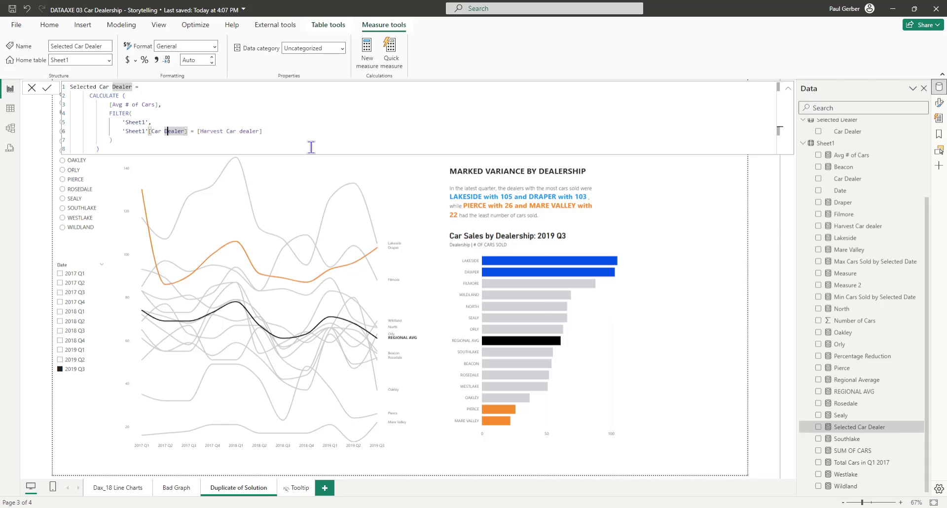
Find the Harvest Car dealer measure in Sheet1 and examine its SELECTEDVALUE formula
scroll(882, 221, "up", 3)
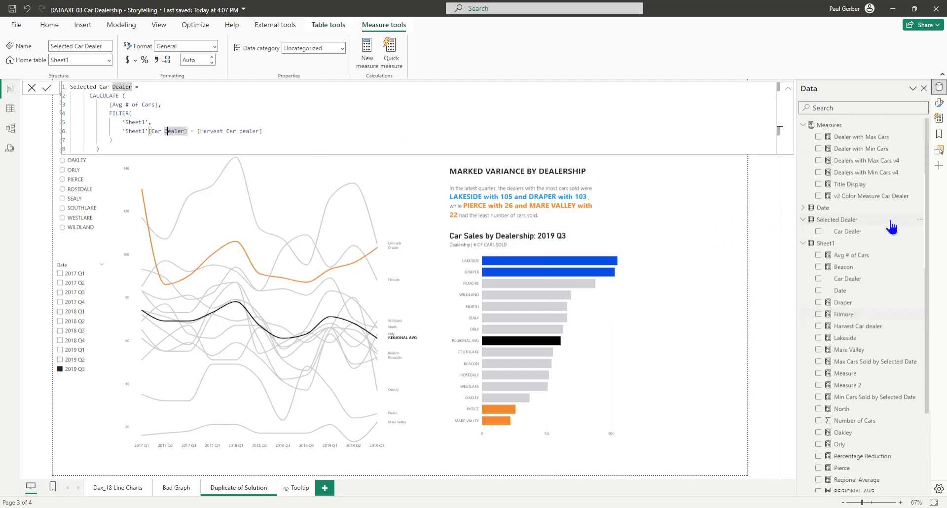
scroll(892, 231, "down", 2)
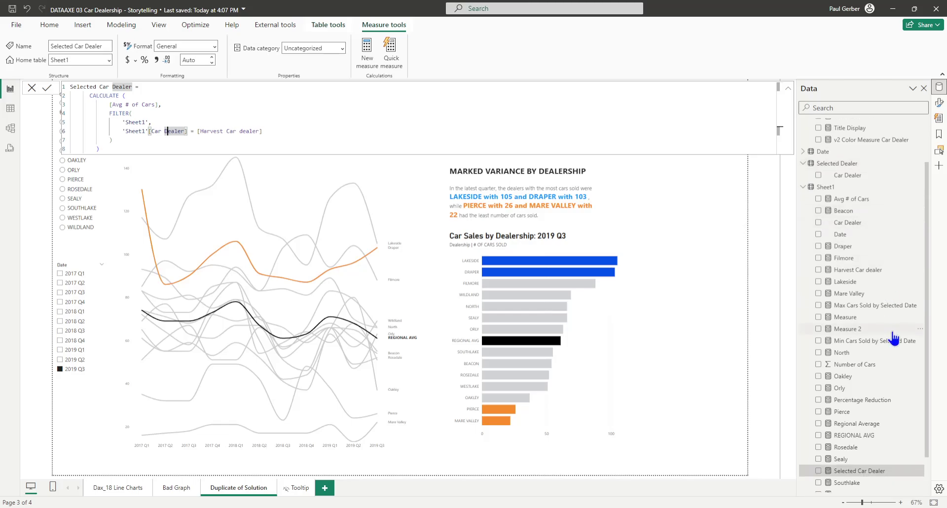
left_click(867, 273)
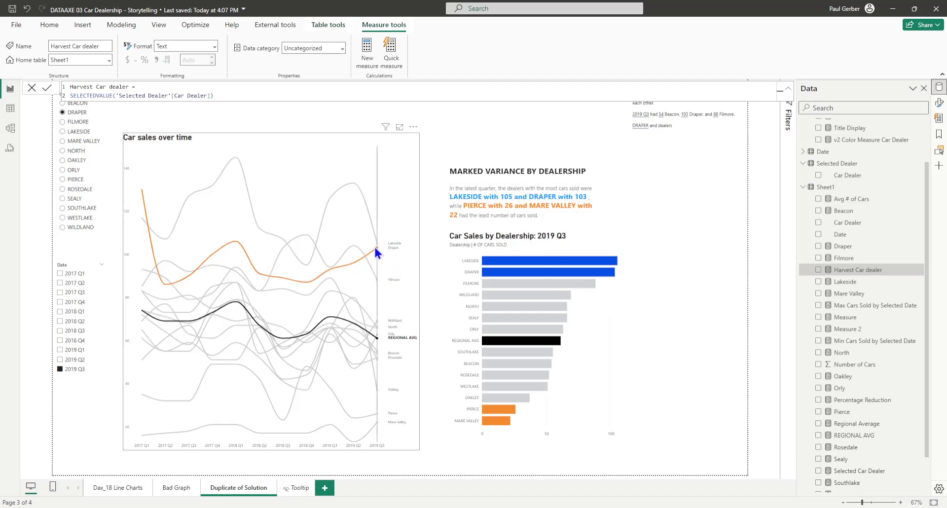
scroll(882, 381, "down", 2)
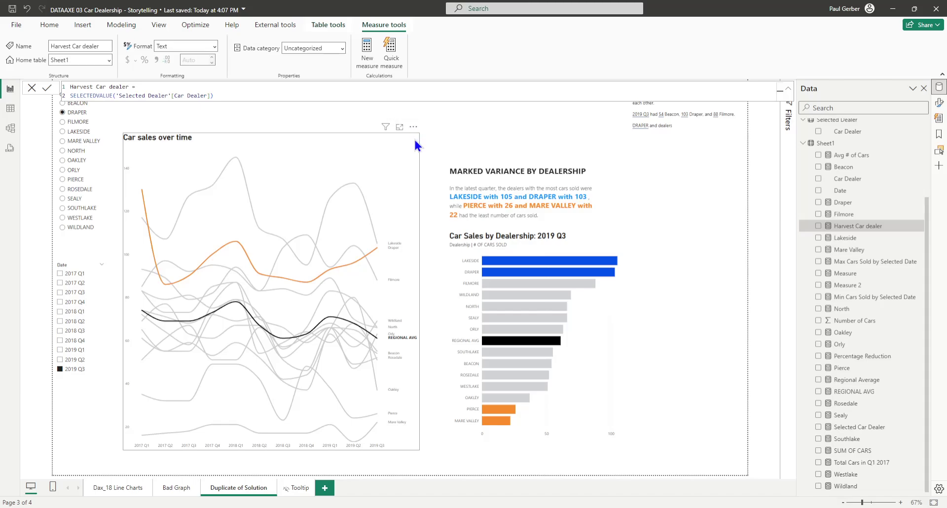
Reposition the line chart slightly closer to the bar chart and review the last measures on its Y-axis
left_click(403, 157)
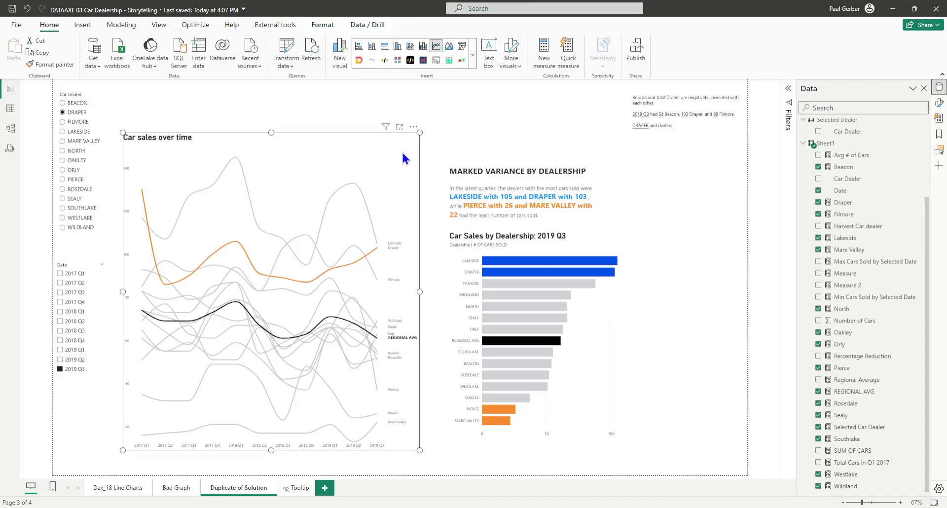
left_click_drag(394, 158, 428, 143)
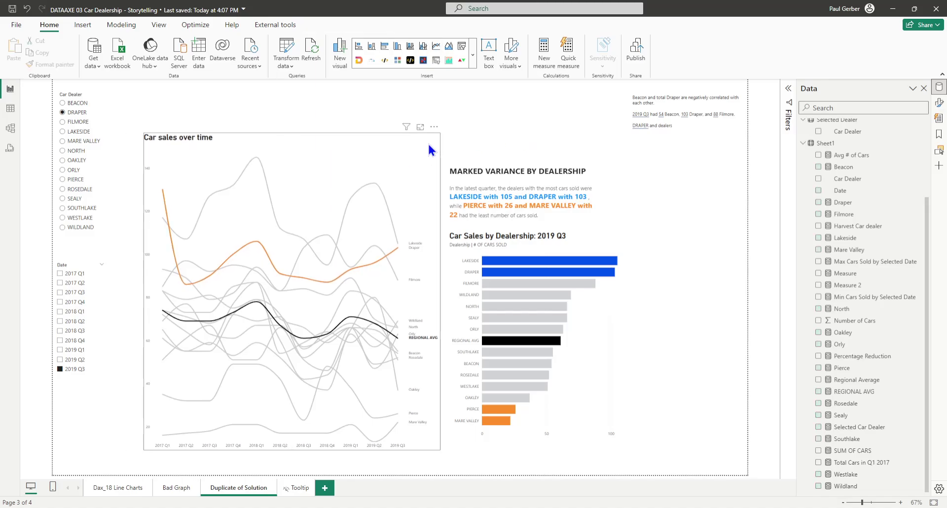
left_click(395, 159)
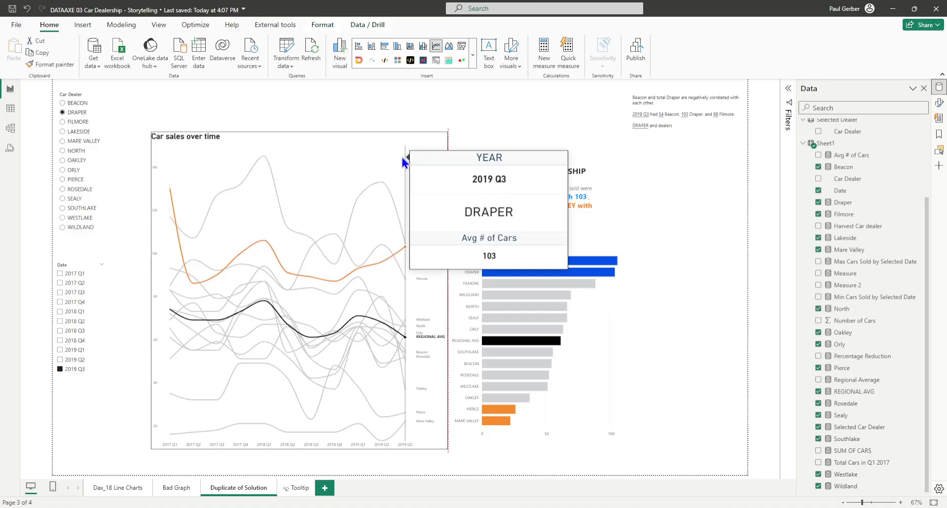
left_click_drag(401, 159, 387, 159)
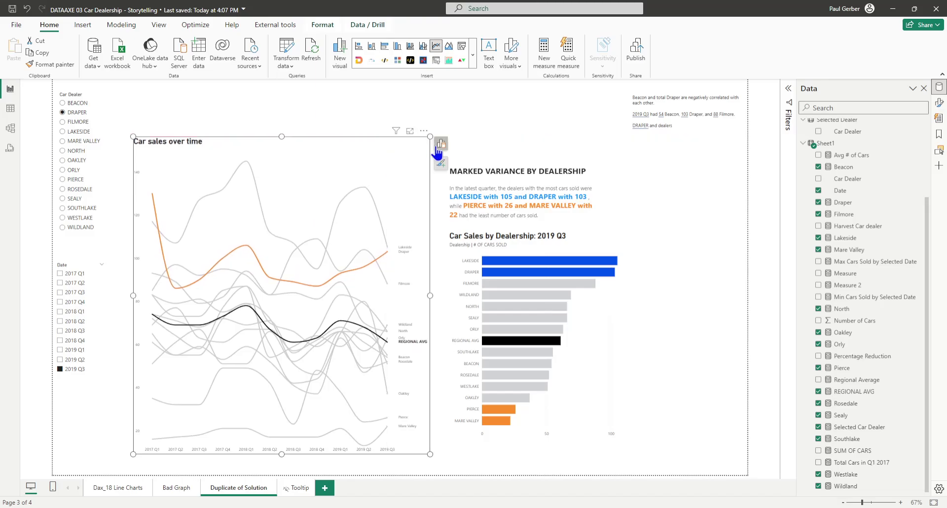
left_click(441, 143)
scroll(526, 346, "down", 5)
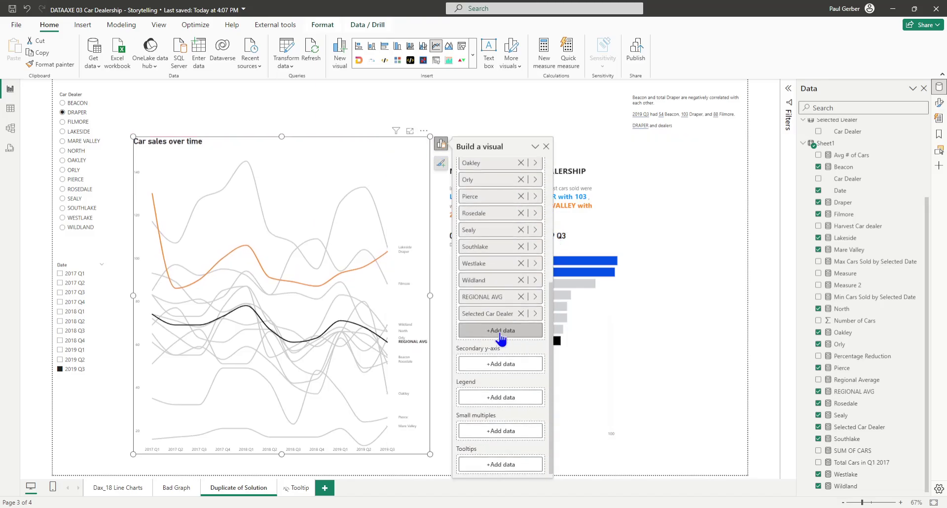
Look over the line chart's X-axis field and Y-axis measures, and deselect the chart
scroll(515, 330, "up", 5)
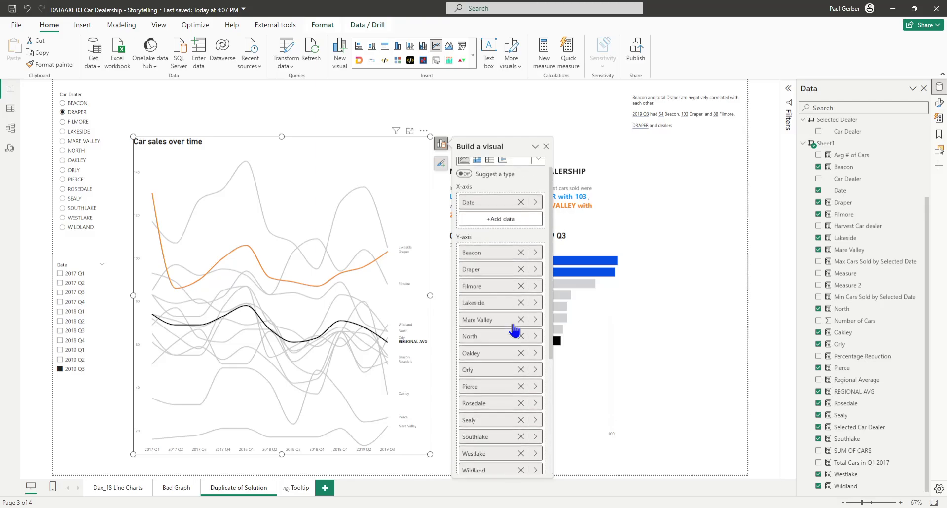
scroll(501, 253, "down", 3)
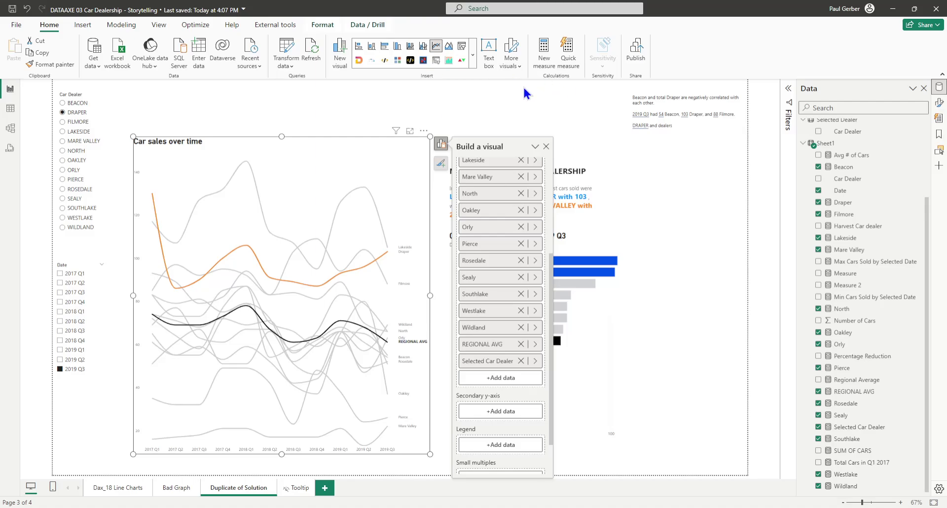
left_click(318, 110)
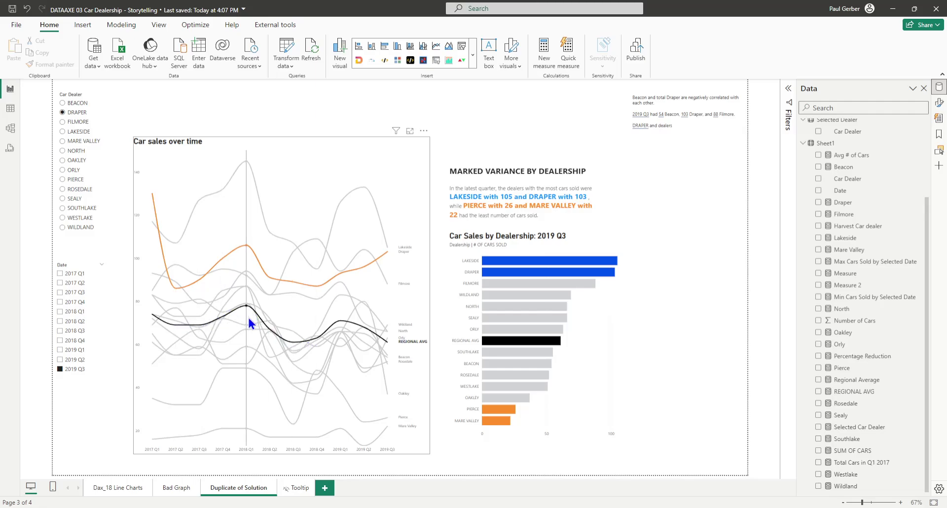
mouse_move(306, 344)
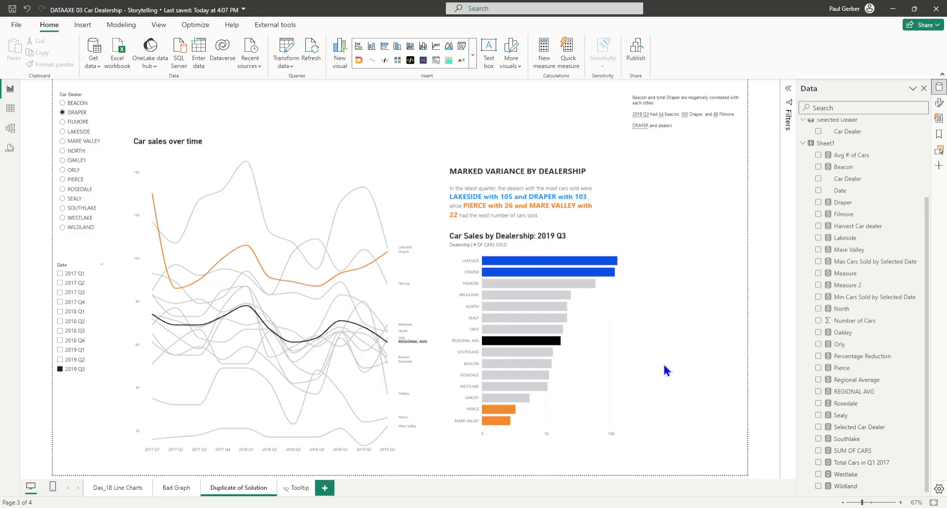
left_click(414, 219)
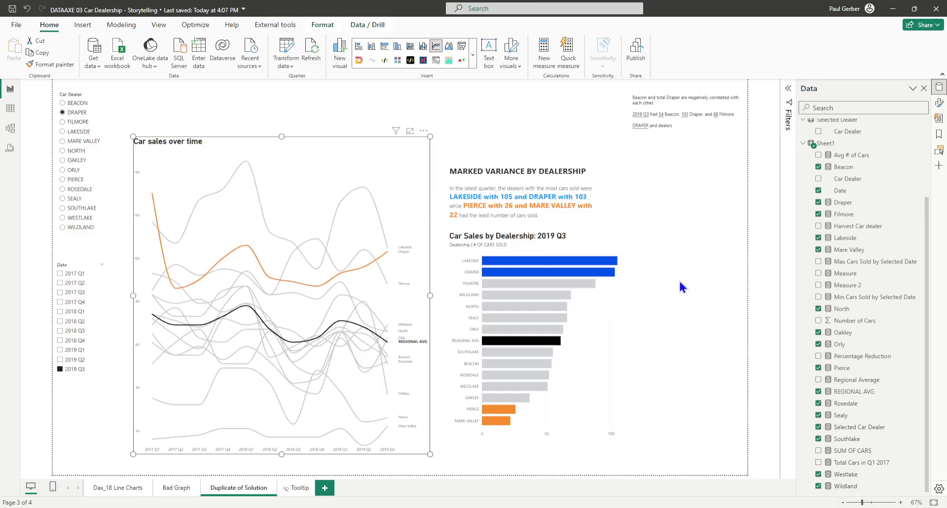
left_click(527, 247)
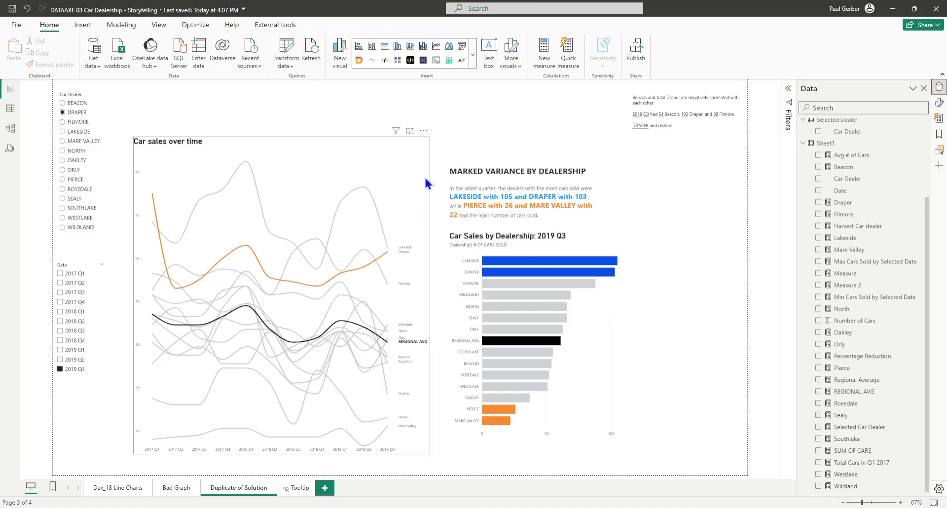
left_click(368, 156)
left_click(262, 110)
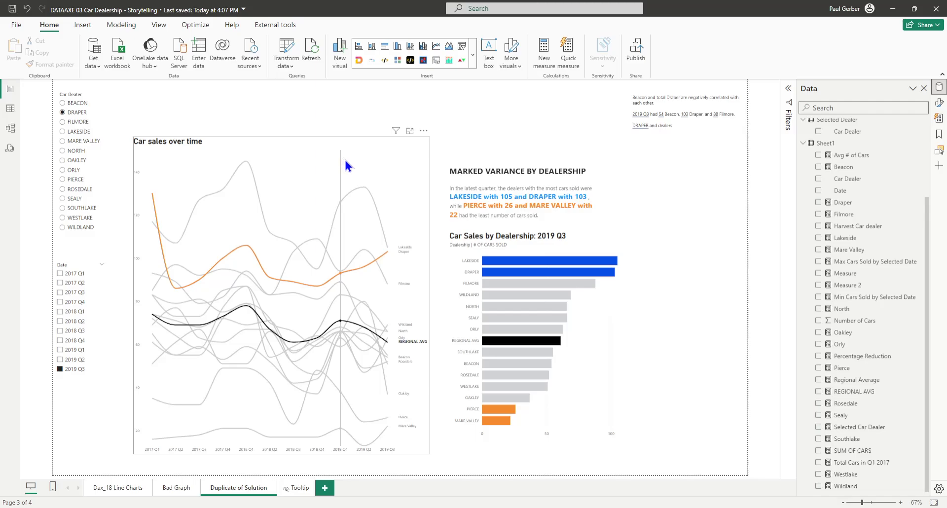
left_click(379, 164)
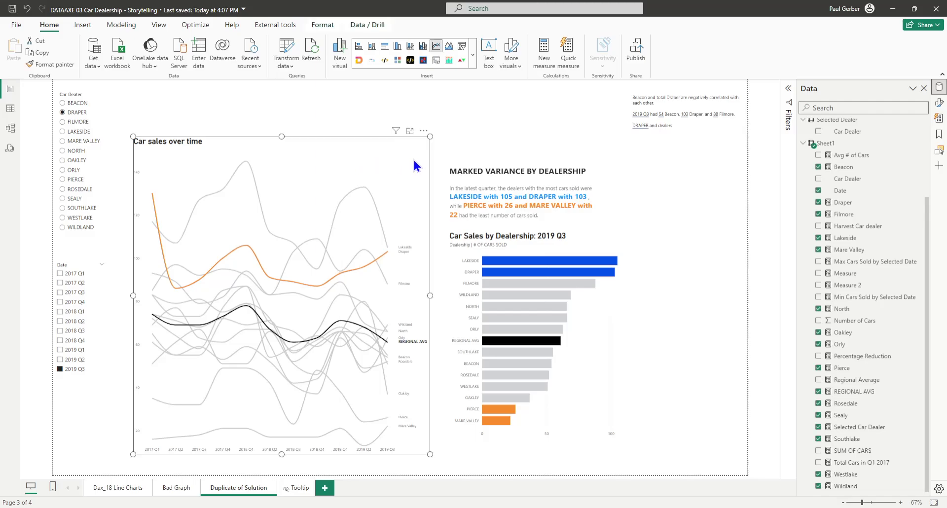
left_click(675, 300)
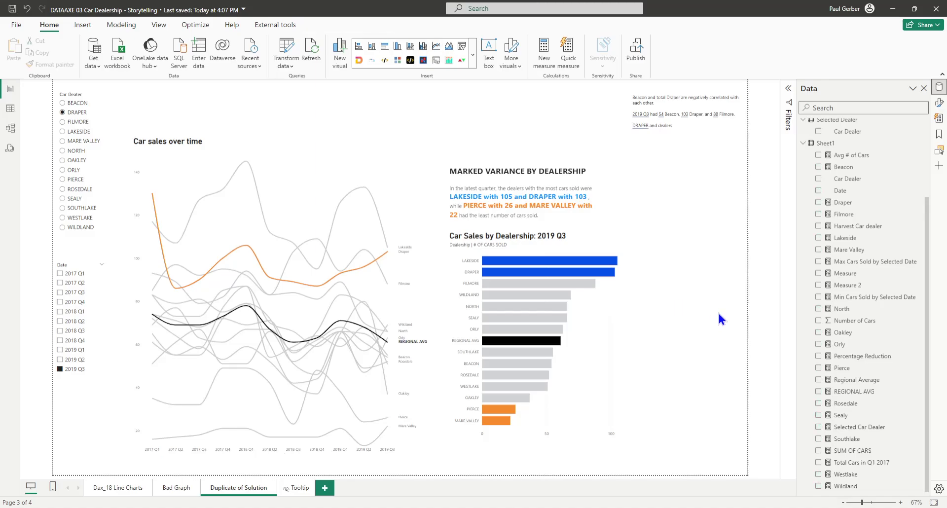
Open the formatting settings of the Car sales over time line chart and check its title options
left_click(413, 208)
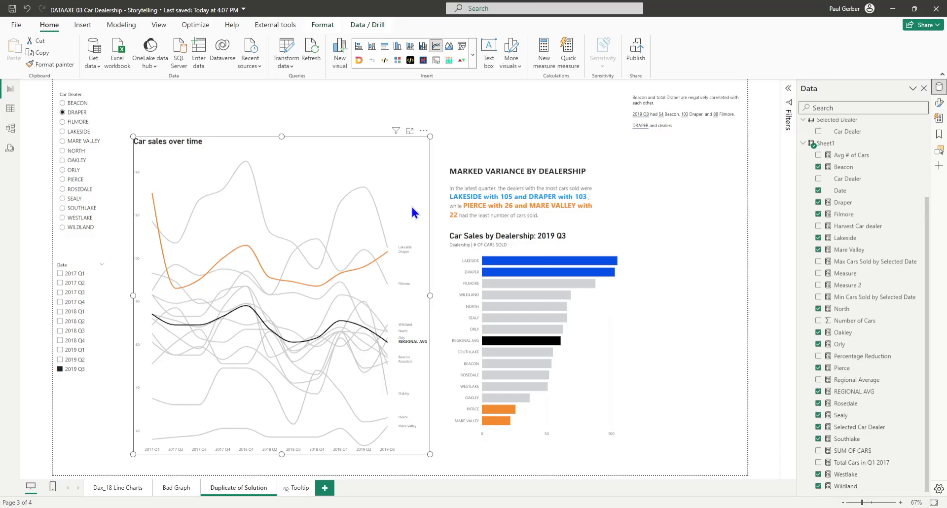
left_click(939, 103)
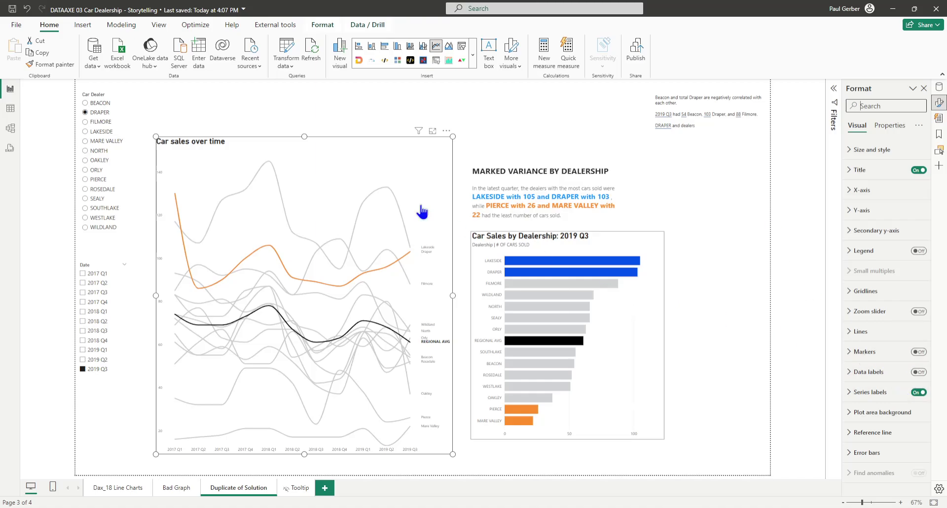
left_click(861, 170)
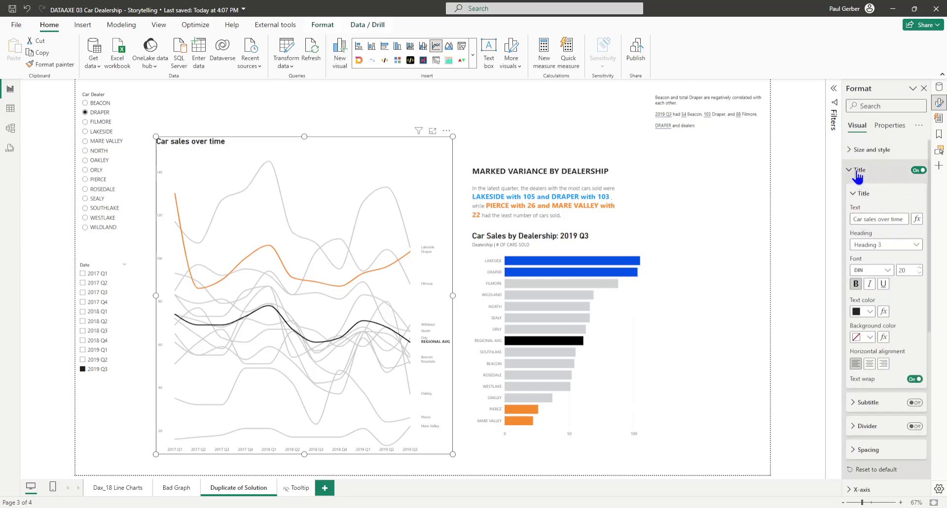
left_click(859, 171)
Examine the line chart's Y-axis range and value settings as well as its horizontal gridline settings
left_click(863, 211)
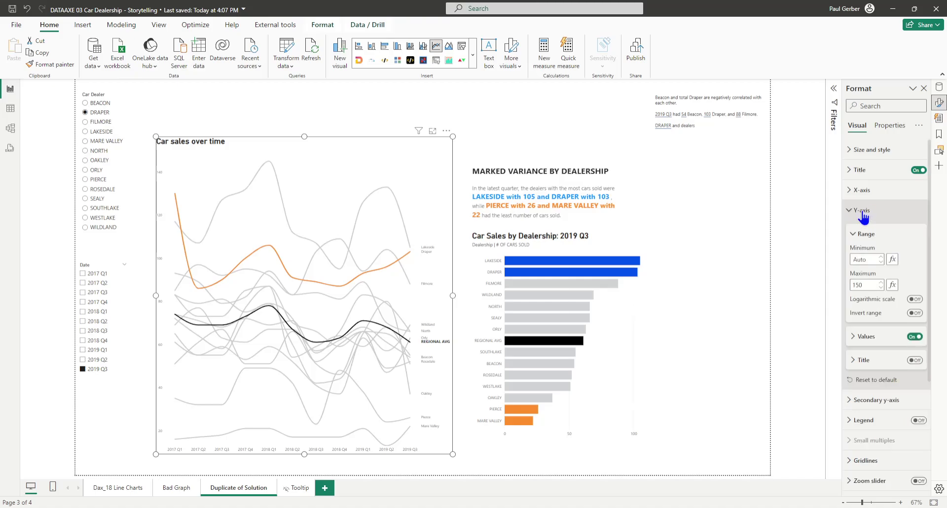
left_click(862, 336)
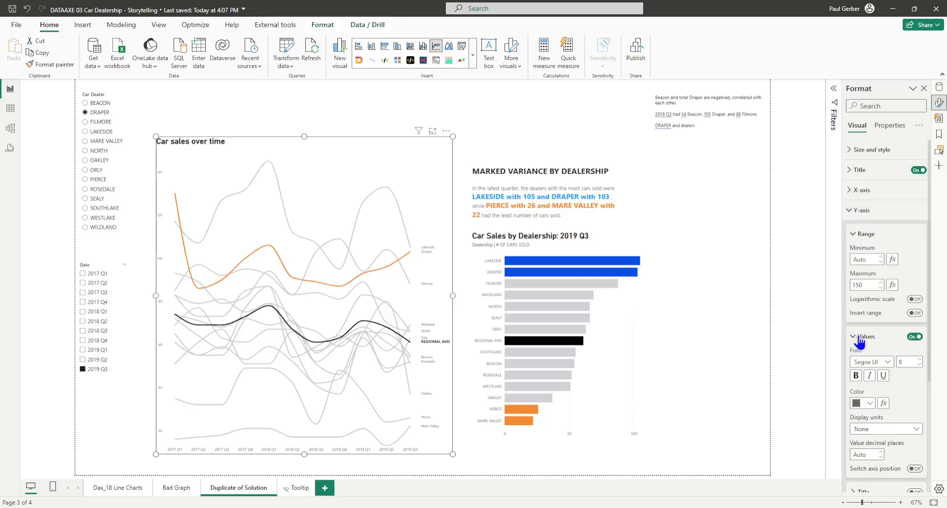
scroll(885, 386, "down", 2)
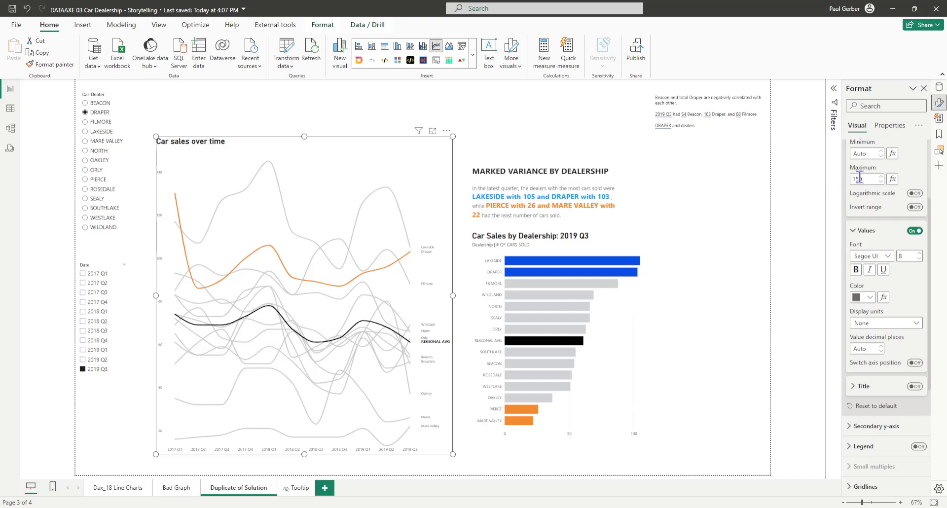
scroll(868, 187, "up", 4)
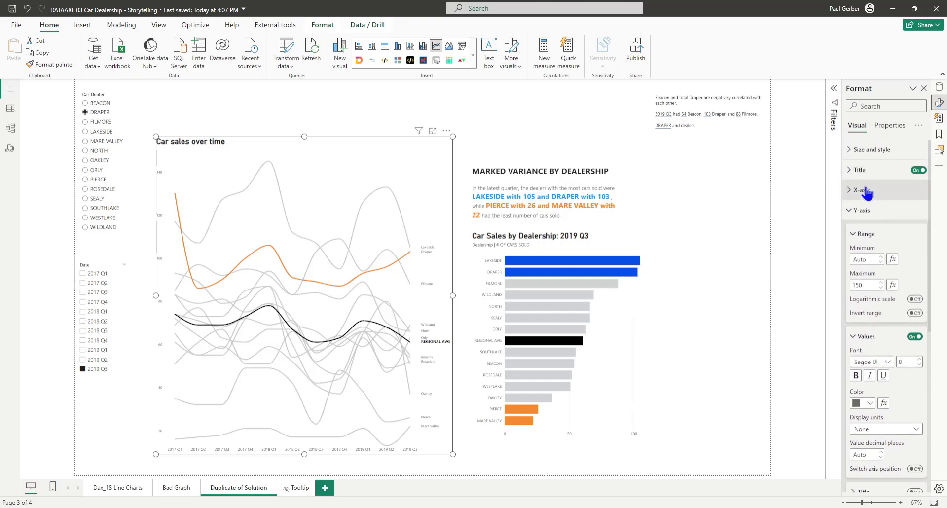
left_click(863, 211)
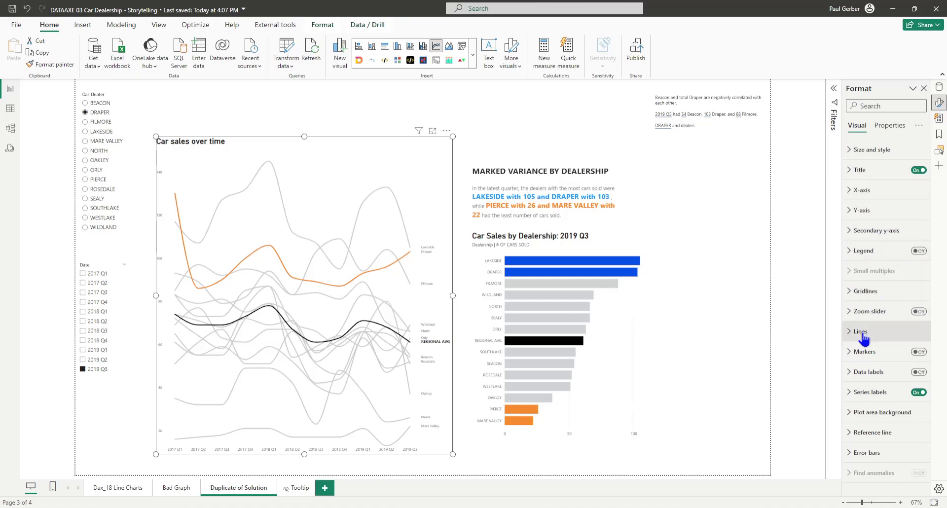
left_click(866, 292)
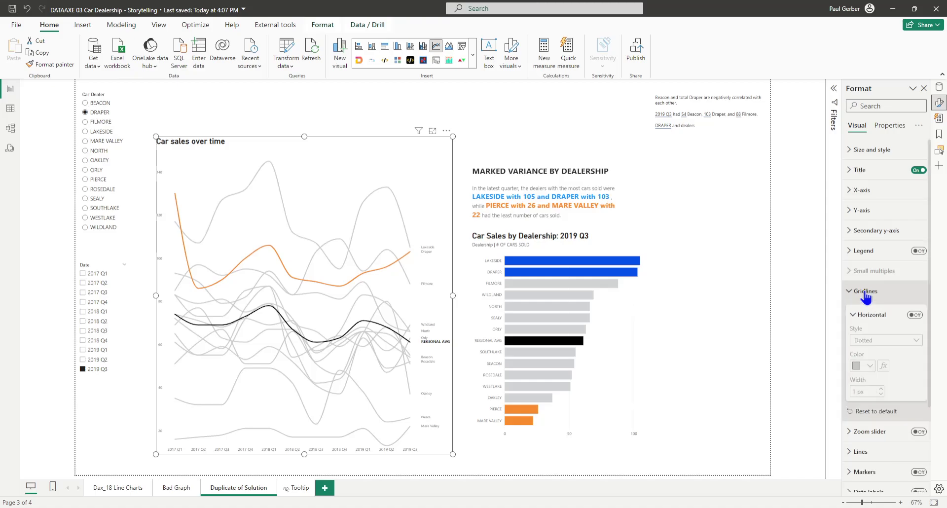
left_click(866, 292)
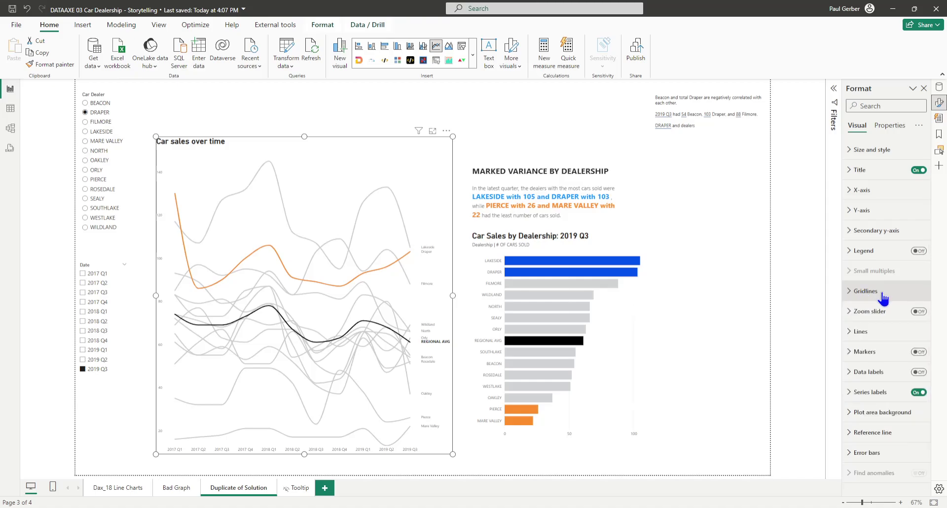
Try the Linear line type on all series of the line chart, and switch back to Smooth
left_click(859, 333)
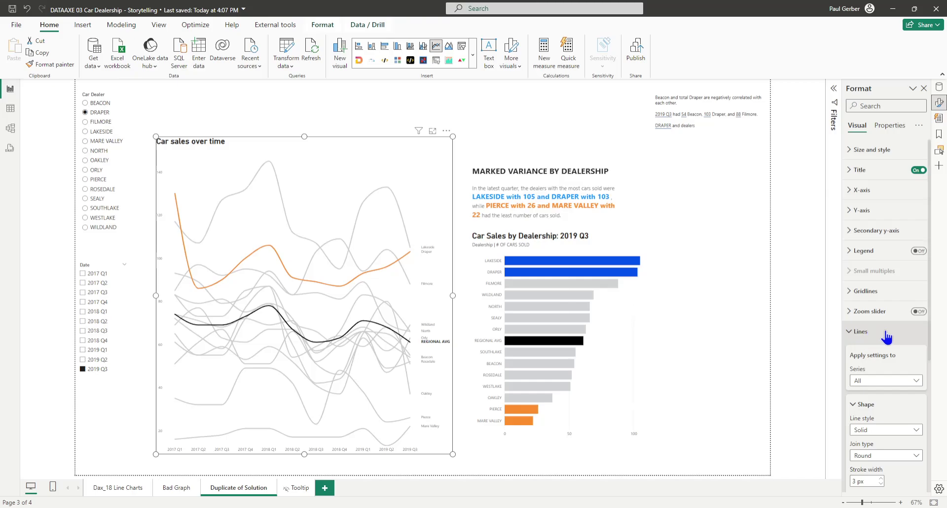
scroll(888, 332, "down", 3)
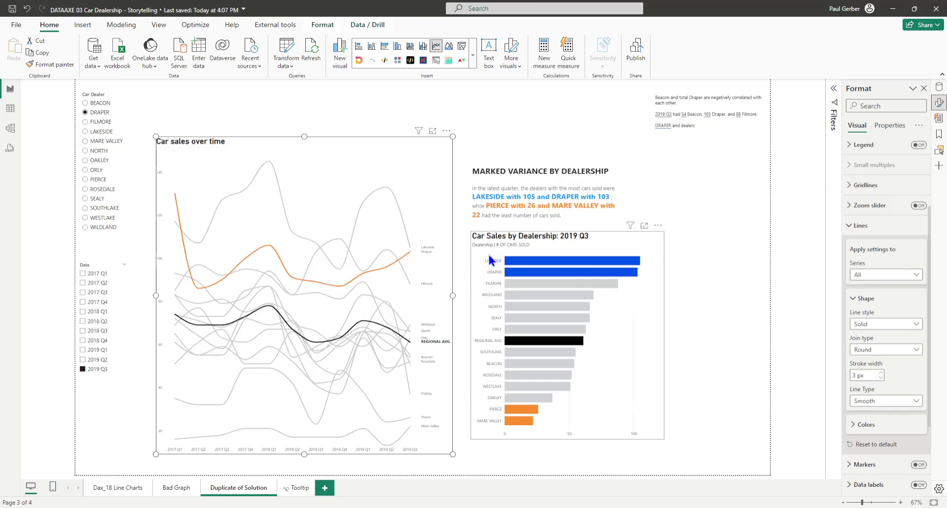
left_click(878, 402)
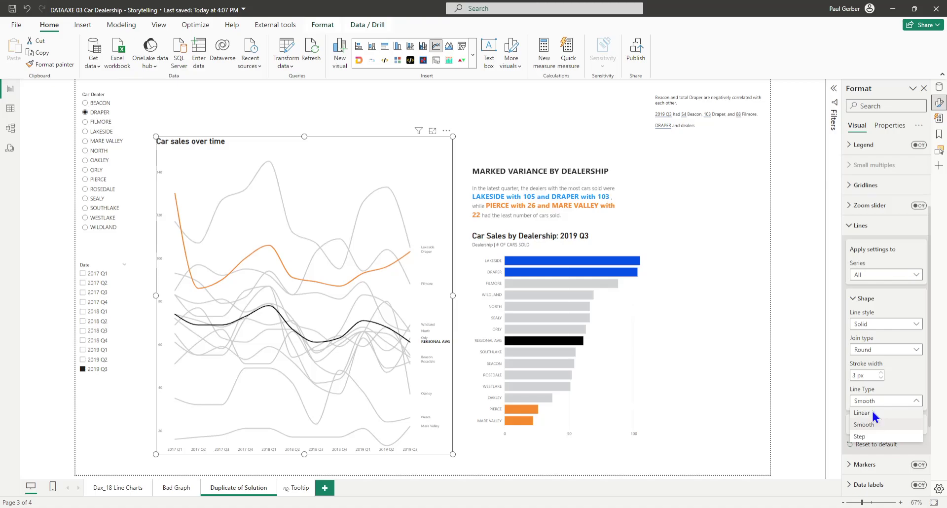
left_click(872, 412)
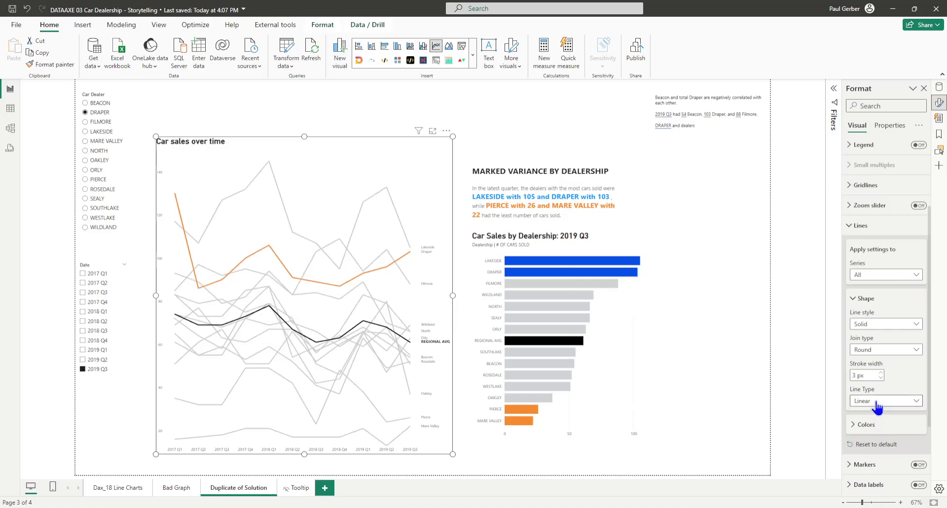
left_click(878, 402)
left_click(881, 427)
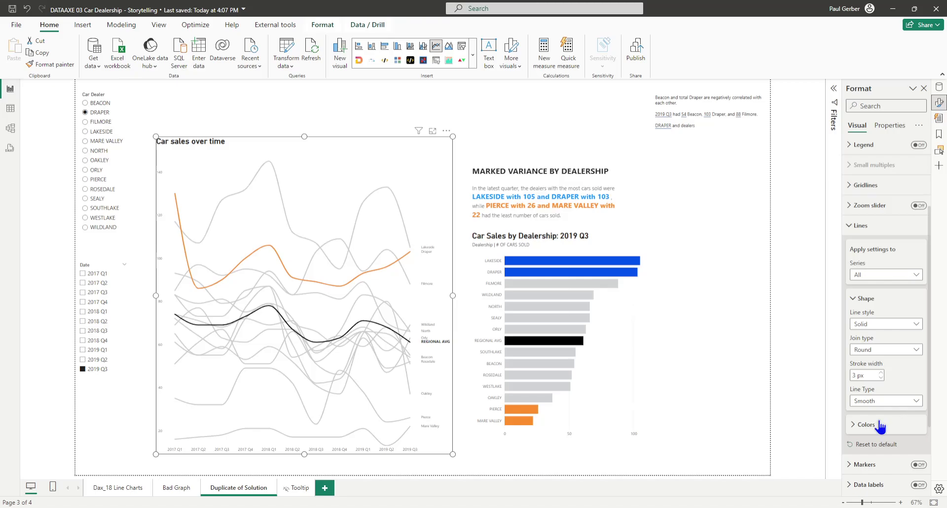
Examine the line colors assigned to each series, including the color choices for the Selected Car Dealer line
scroll(863, 365, "down", 2)
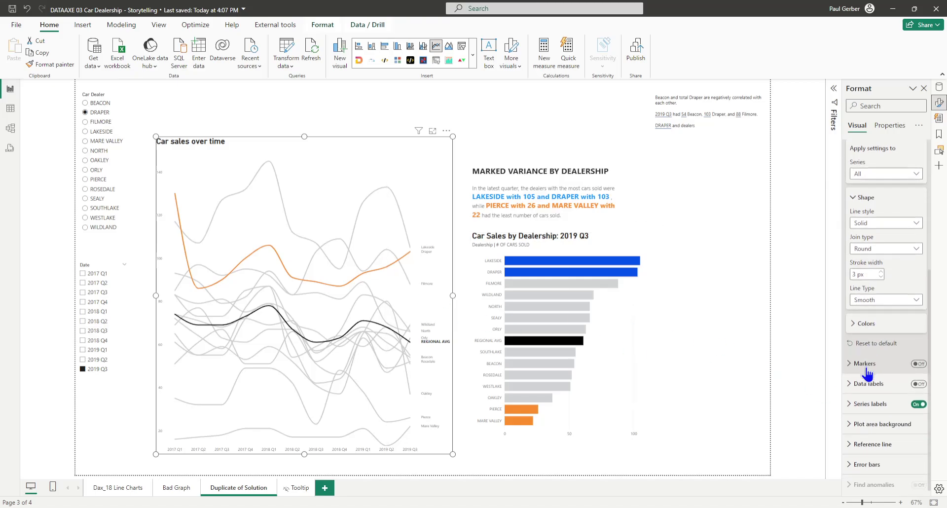
left_click(867, 320)
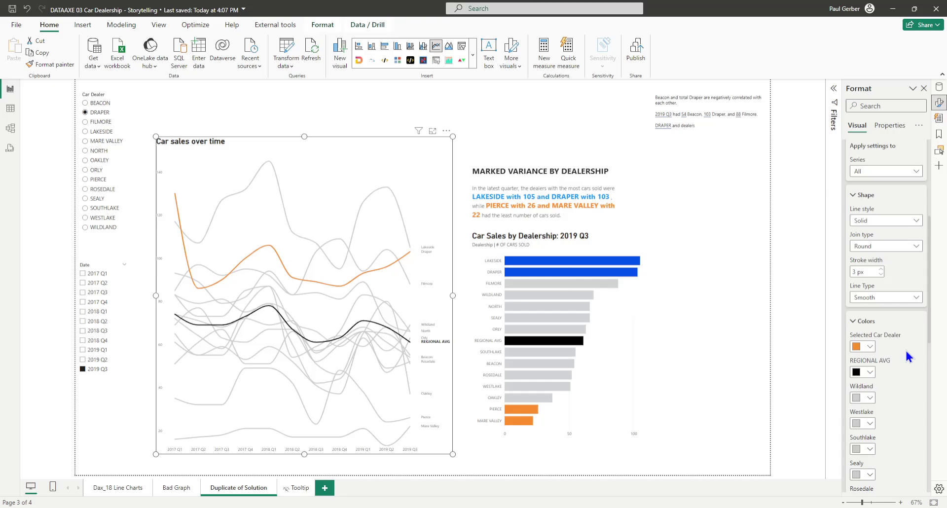
scroll(905, 348, "down", 1)
scroll(905, 349, "down", 1)
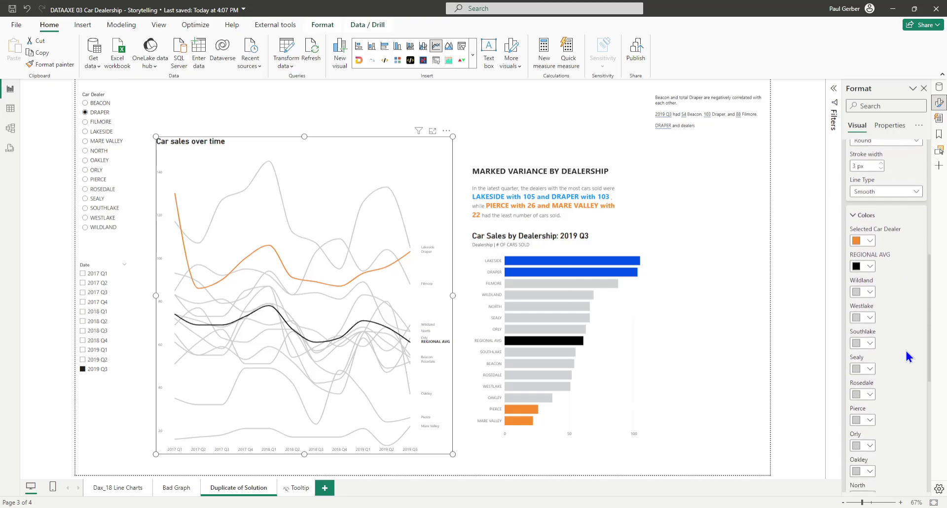
scroll(913, 255, "up", 2)
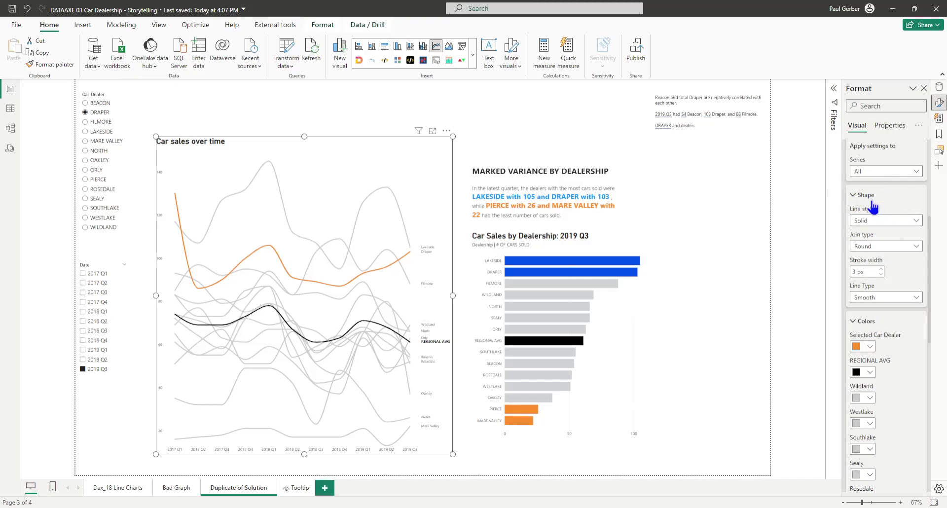
scroll(877, 200, "up", 1)
scroll(896, 330, "down", 3)
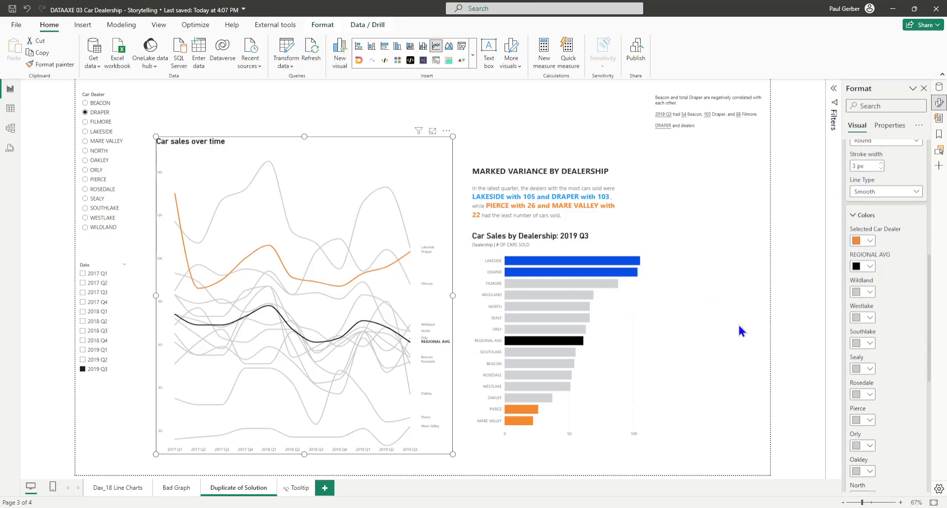
scroll(869, 375, "down", 5)
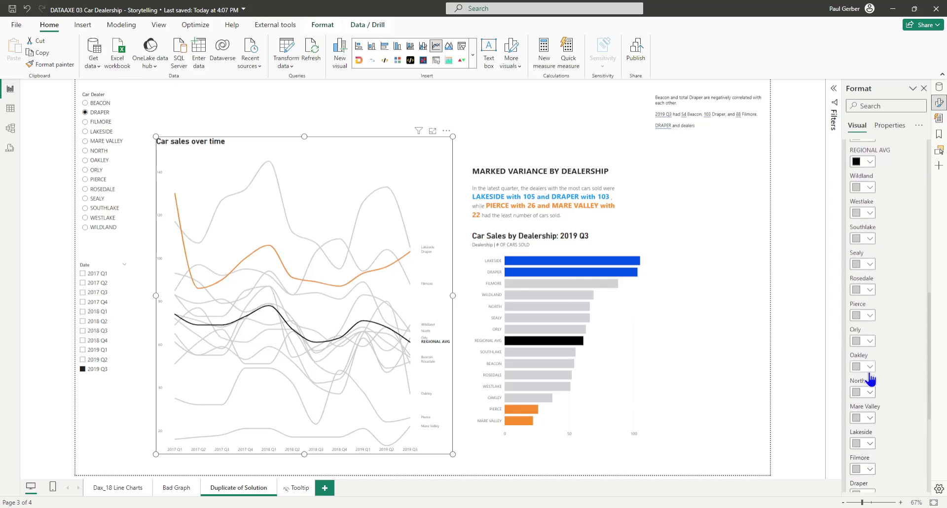
scroll(876, 267, "up", 5)
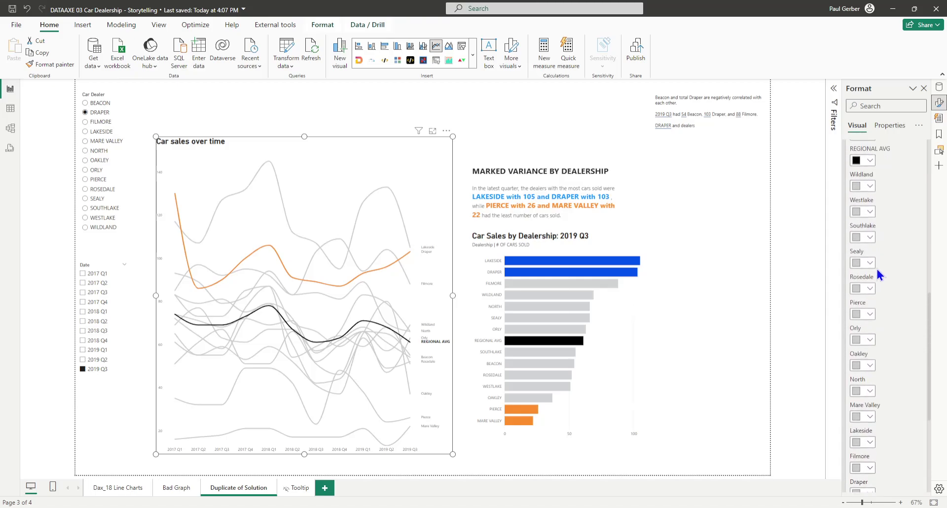
left_click(870, 240)
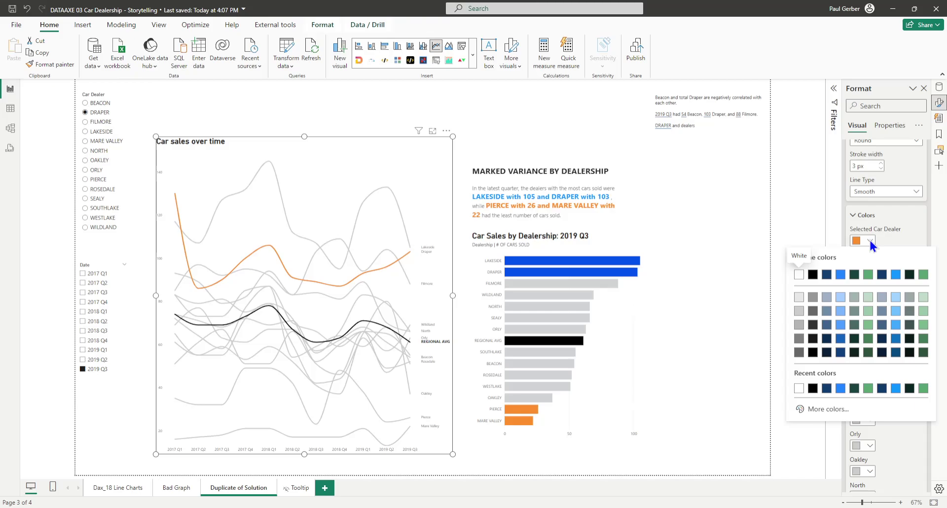
left_click(870, 241)
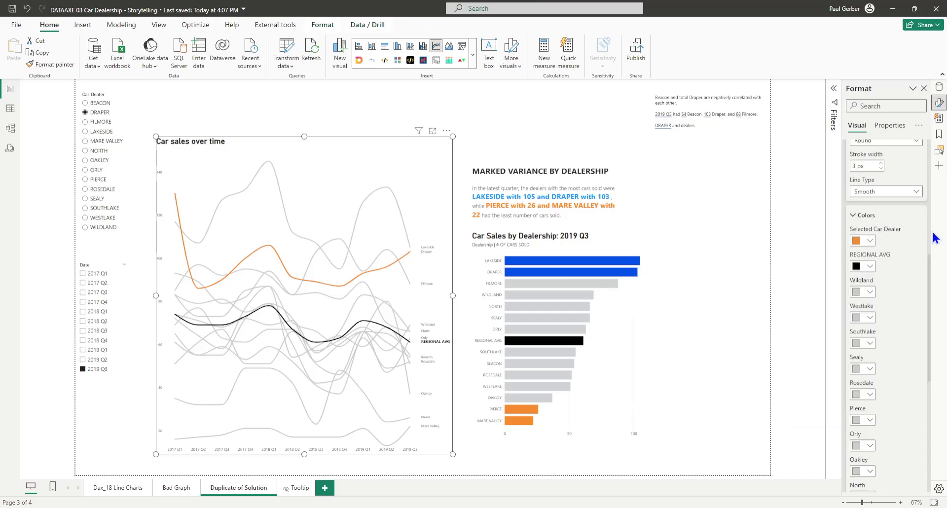
Examine the line chart's series label settings, including its options for all series
scroll(887, 291, "down", 6)
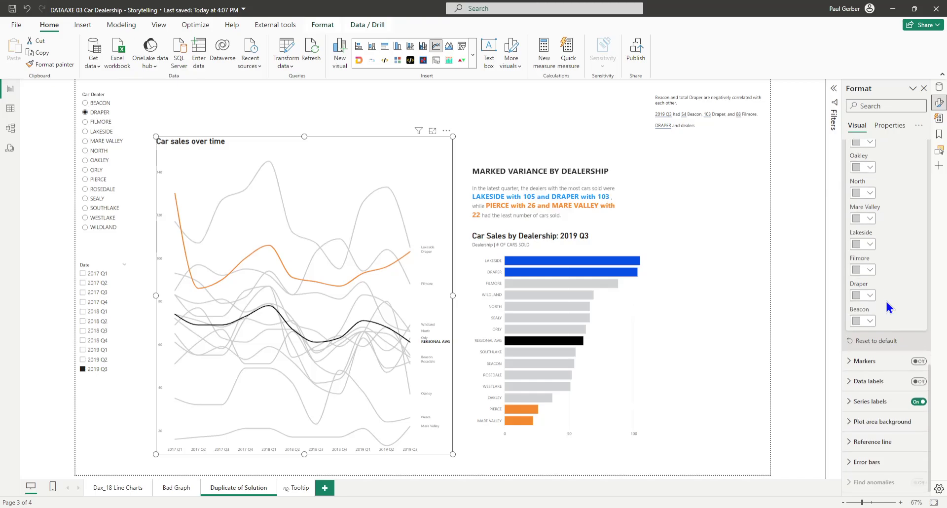
left_click(878, 400)
scroll(904, 366, "down", 4)
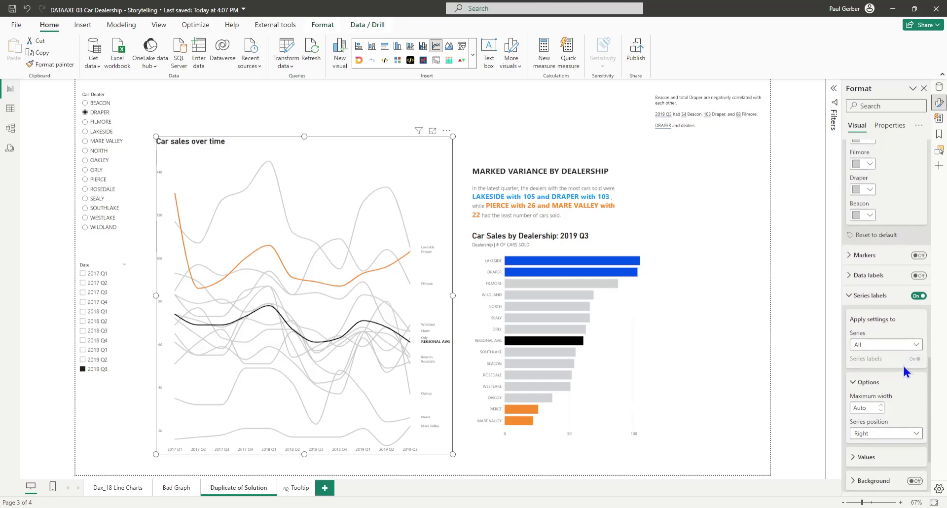
scroll(905, 256, "up", 3)
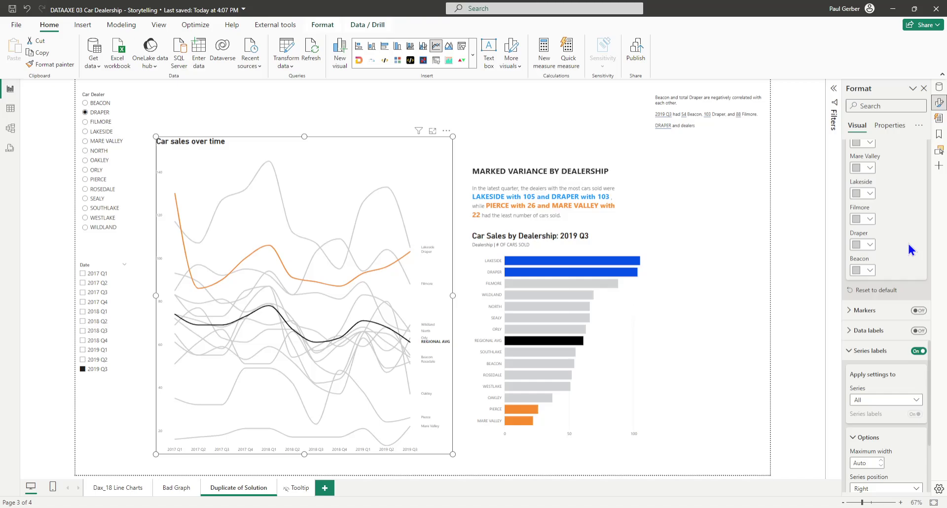
Turn the line chart's series labels off and back on, and close the series label settings
left_click(918, 355)
left_click(919, 356)
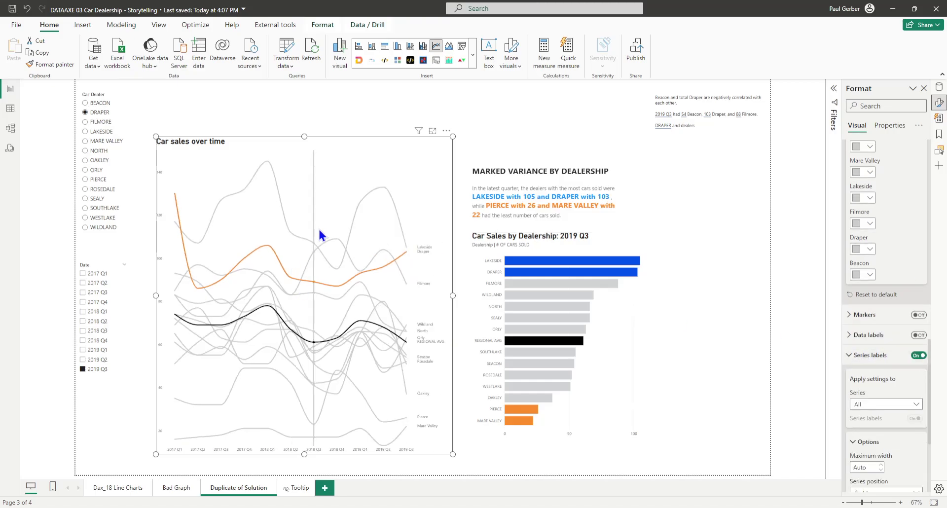
left_click(850, 355)
scroll(909, 223, "up", 6)
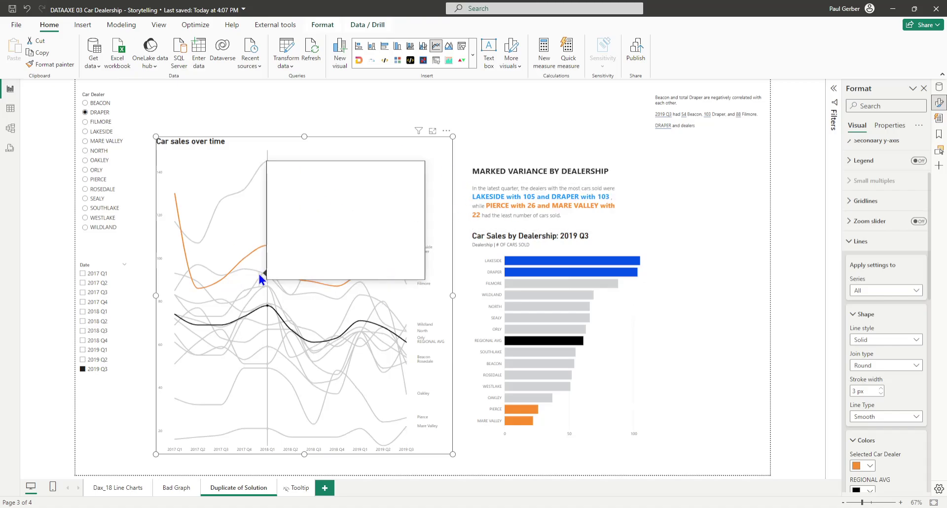
Check the line chart's tooltip at 2018 Q4 and the Tooltip page behind it, and return to the Duplicate of Solution page
mouse_move(333, 280)
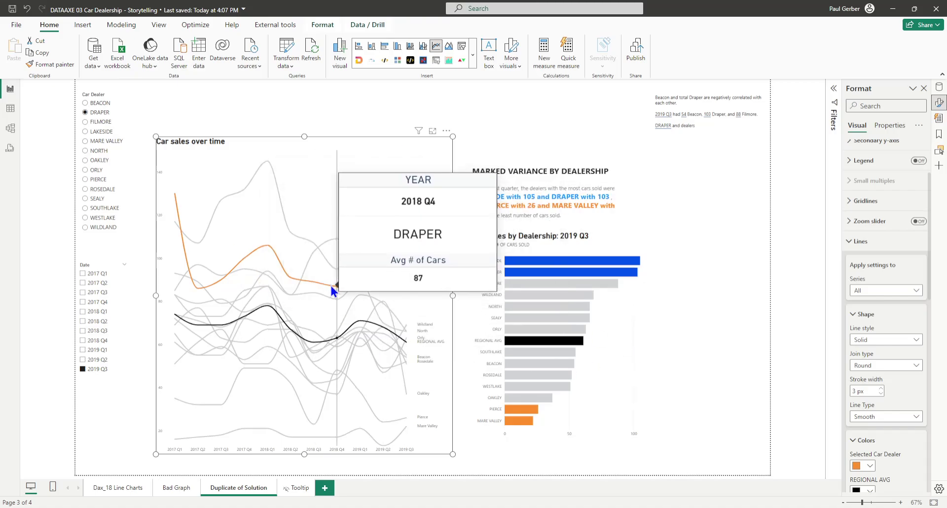
left_click(299, 488)
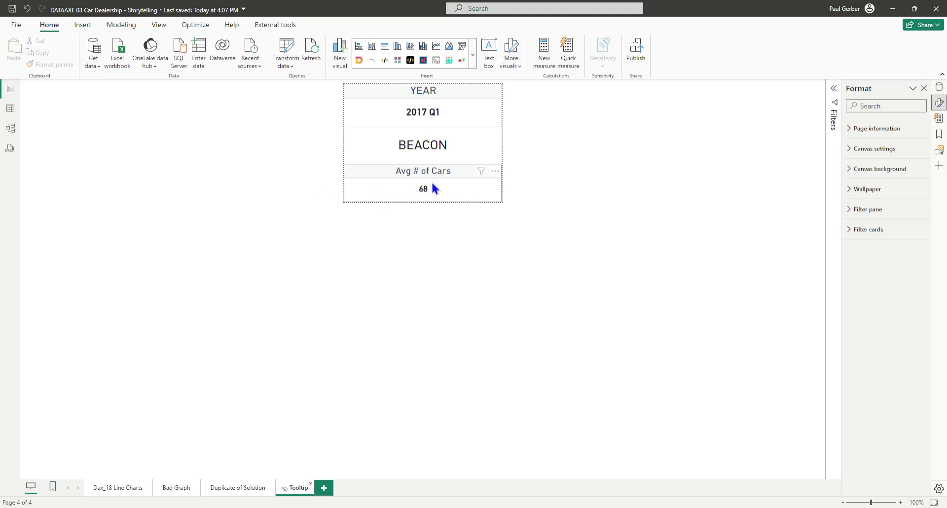
left_click(238, 488)
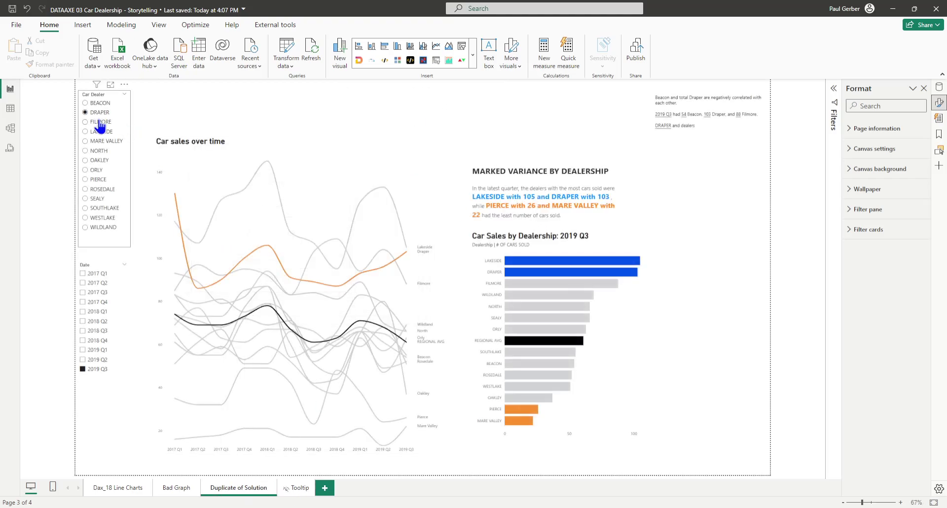
Select FILMORE in the Car Dealer slicer and check the slicer's style and single-select settings
left_click(99, 122)
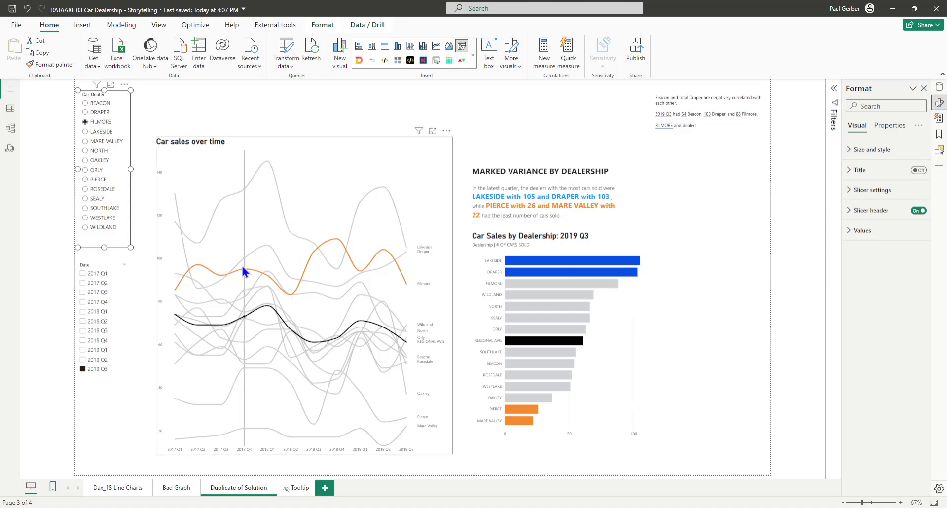
mouse_move(244, 270)
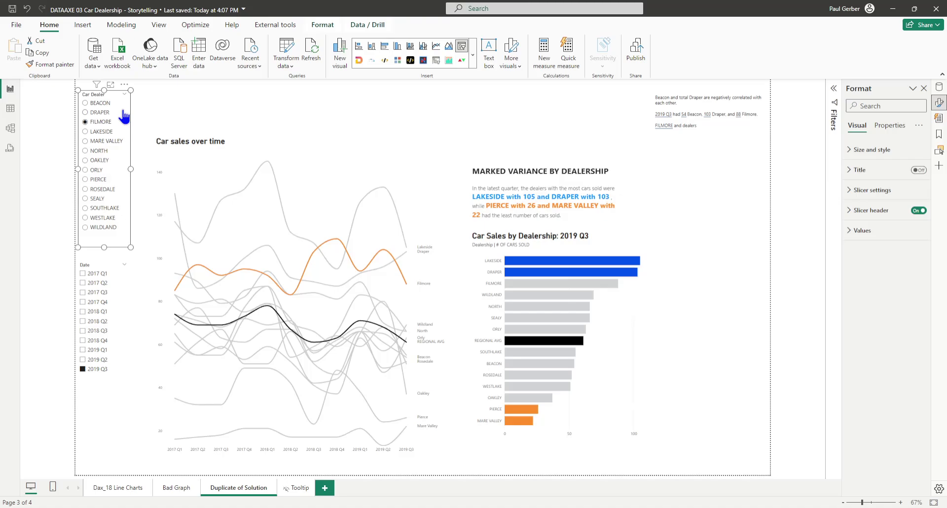
left_click(883, 196)
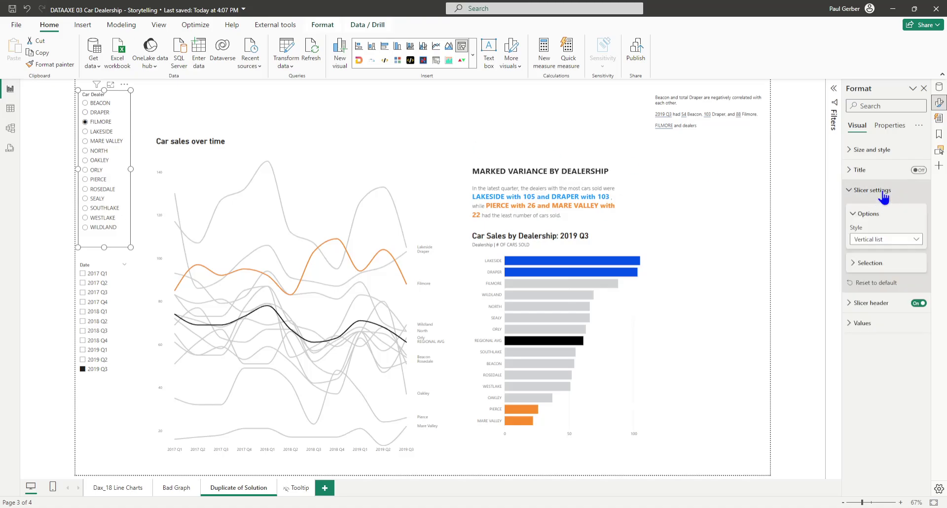
left_click(876, 265)
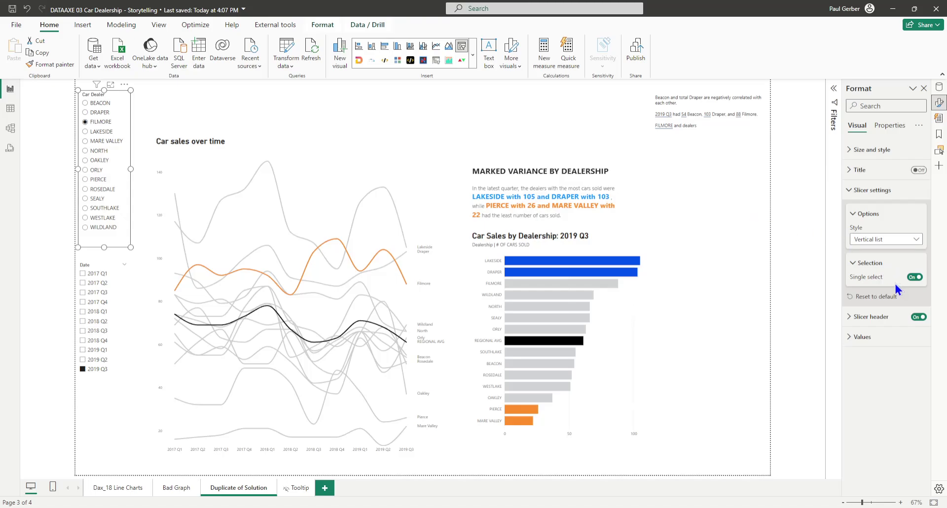
left_click(167, 105)
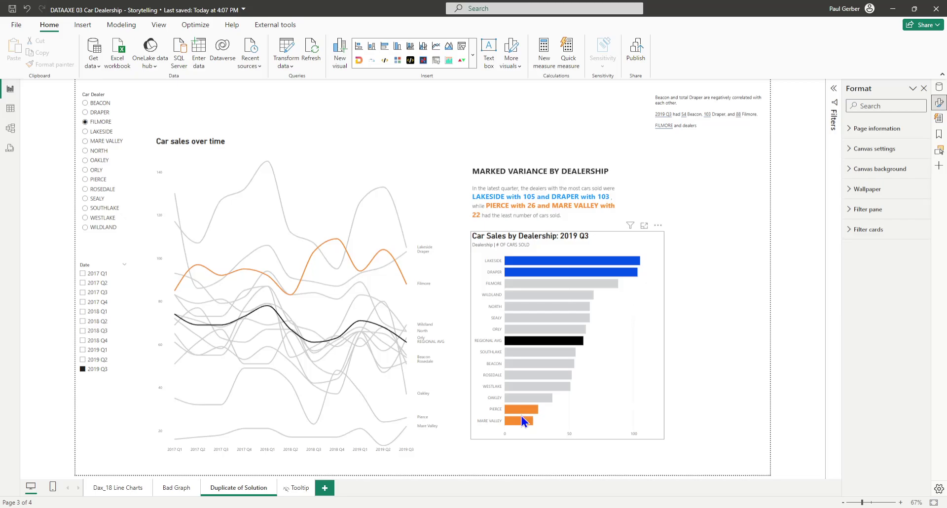
Check which data fields the Car Sales by Dealership bar chart uses
mouse_move(521, 419)
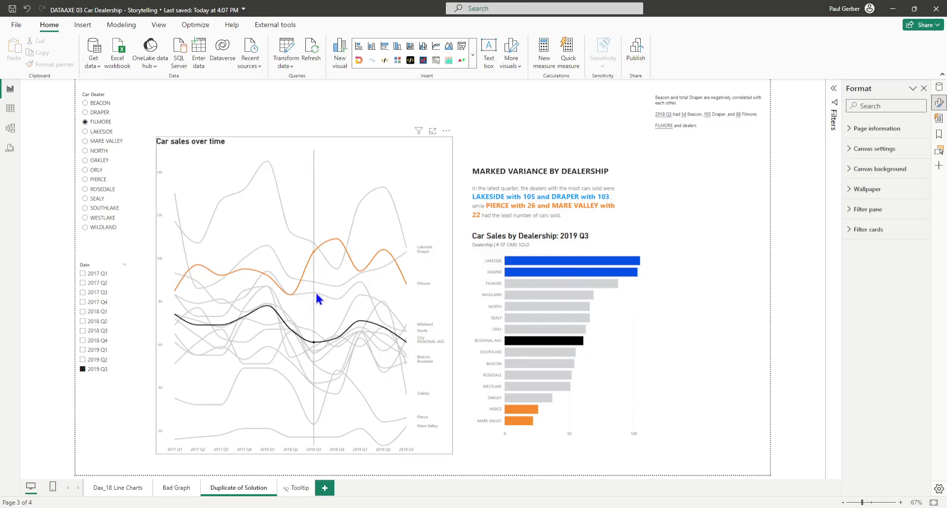
left_click(657, 314)
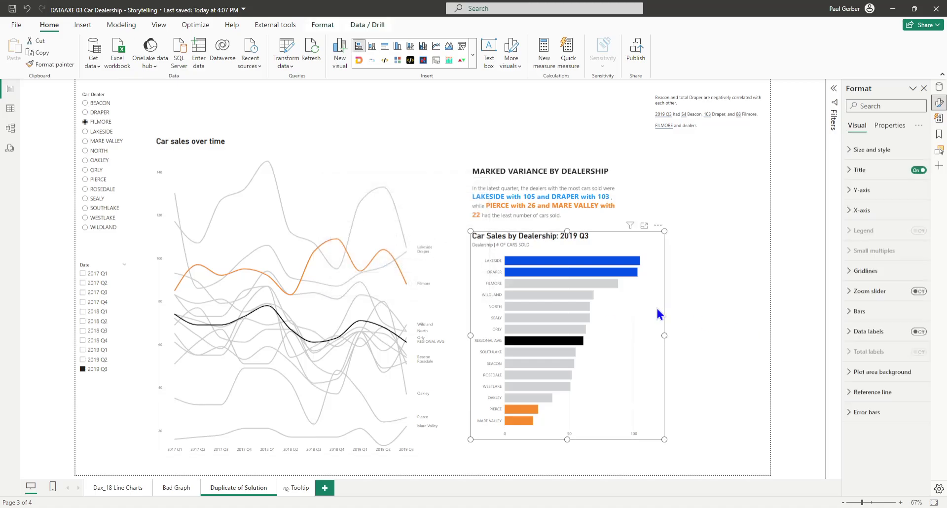
left_click(939, 87)
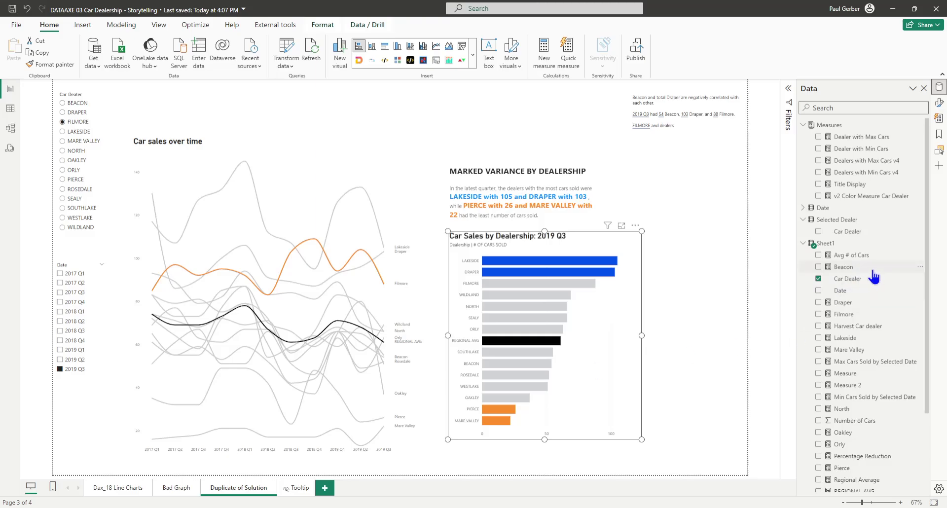
scroll(873, 282, "down", 2)
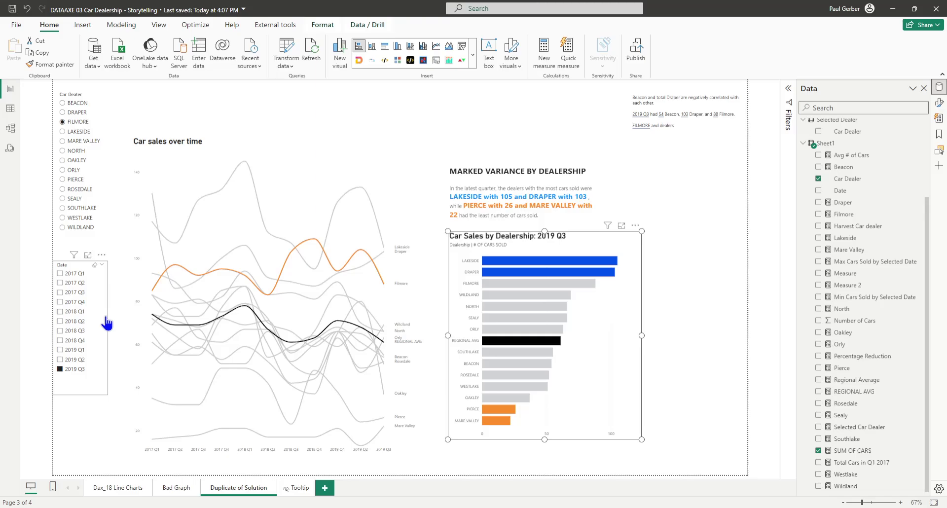
Try the Date slicer at 2019 Q1 and 2017 Q3 to compare the bar chart, and return to 2019 Q3
left_click(74, 350)
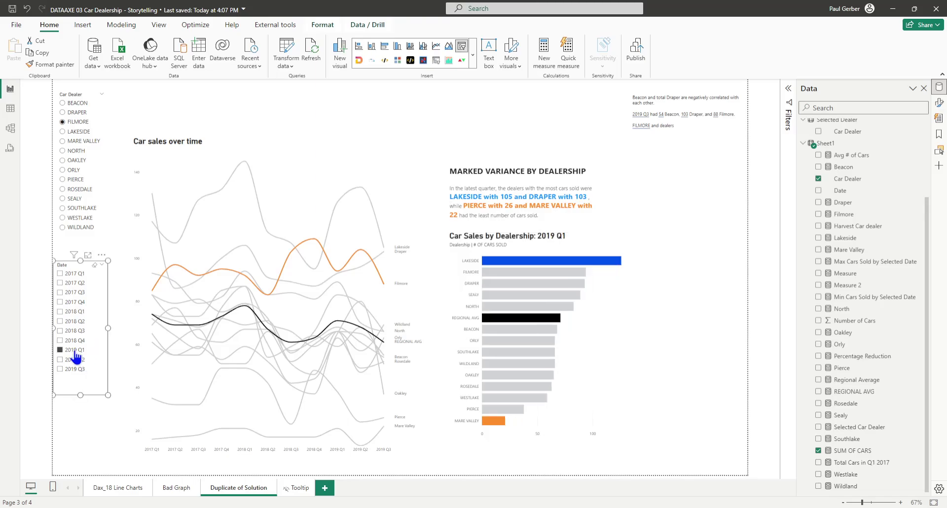
left_click(78, 293)
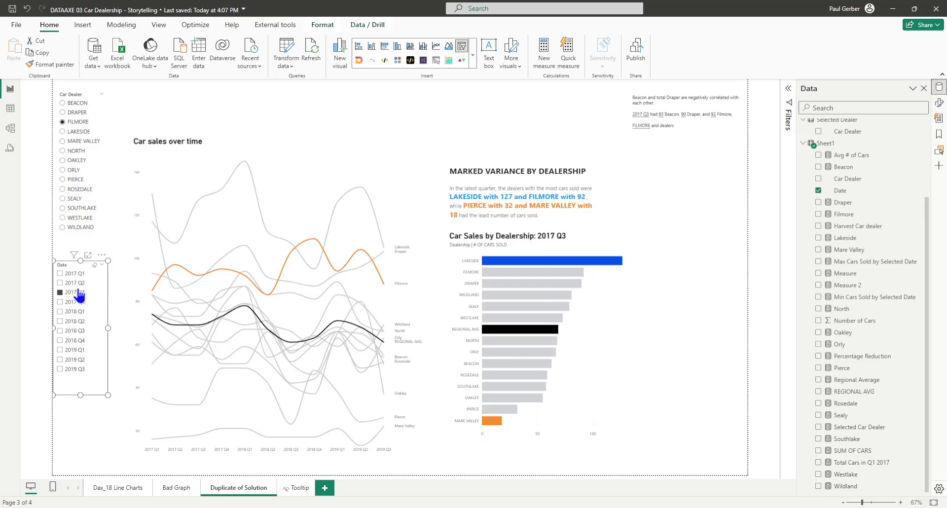
left_click(77, 370)
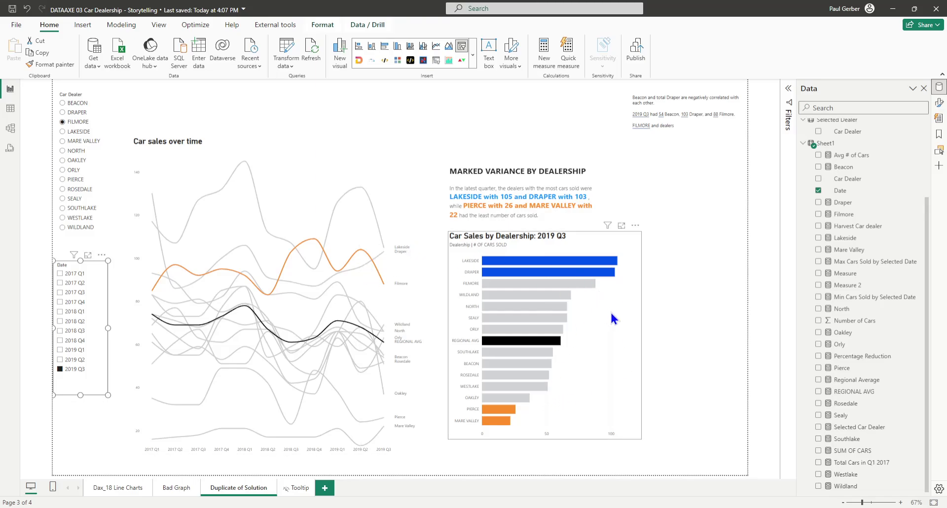
Show the visual interactions to check which visuals the Date and Car Dealer slicers filter, set the date to 2019 Q2, and hide the interactions
left_click(322, 24)
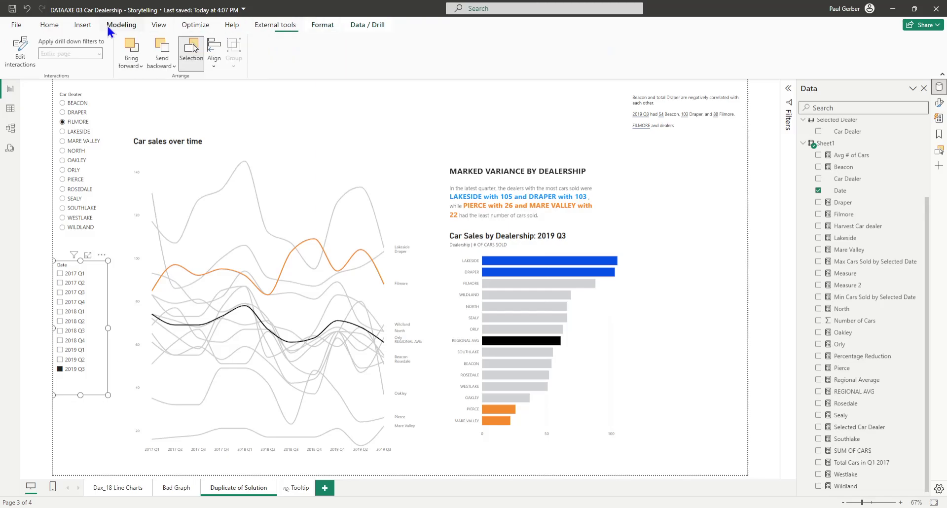
left_click(22, 58)
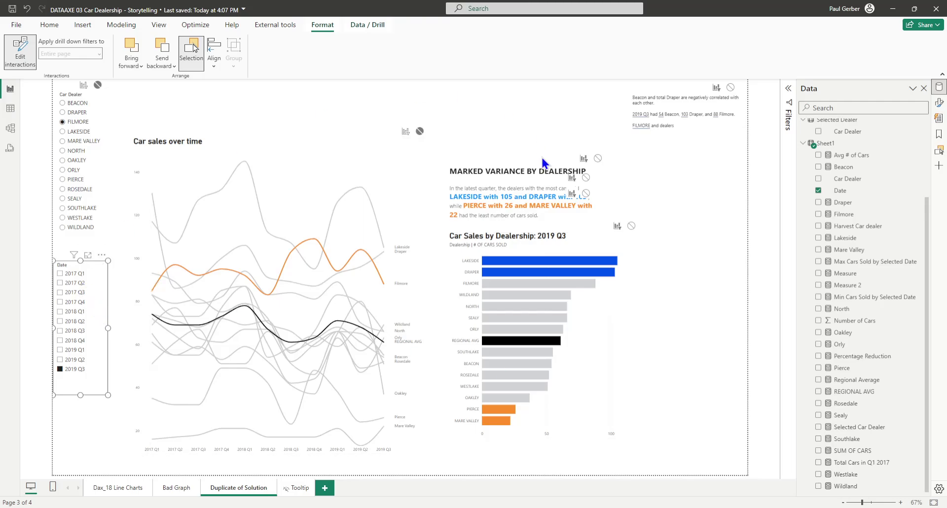
left_click(106, 129)
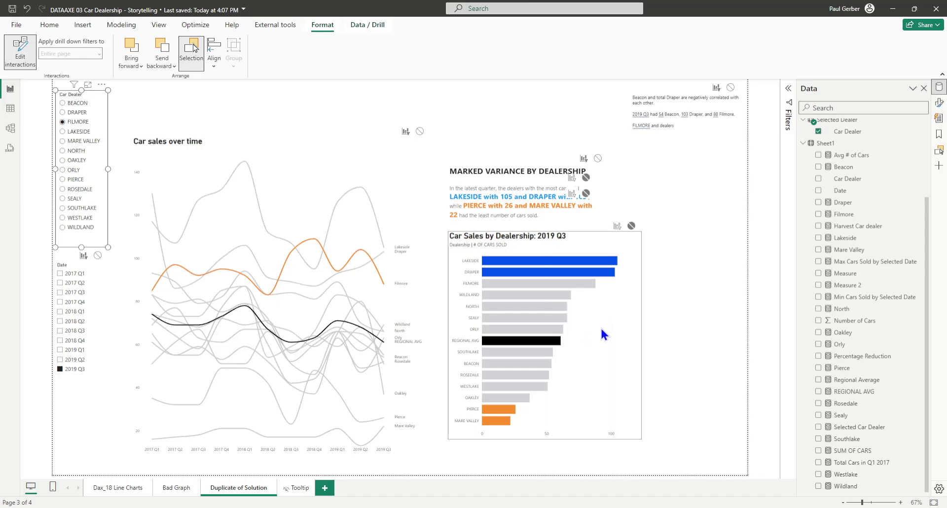
left_click(102, 362)
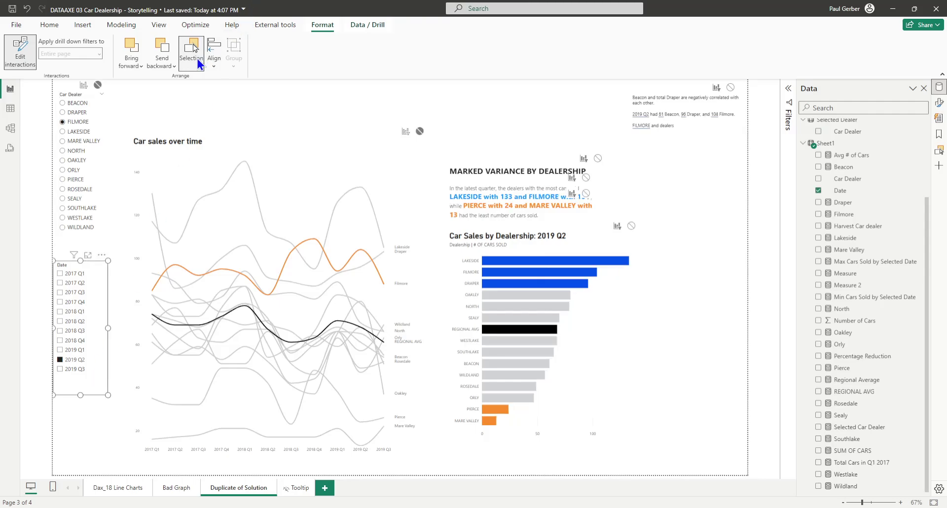
left_click(20, 50)
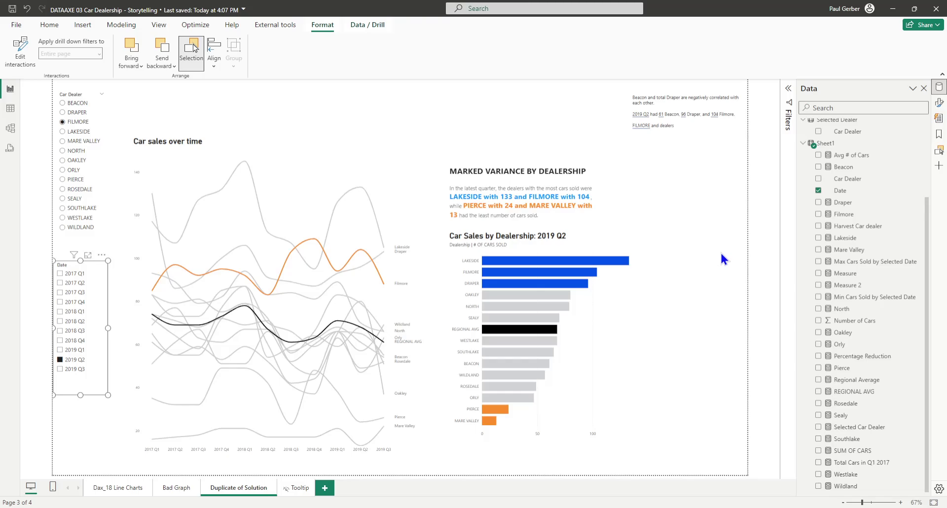
Compare the bar chart and summary text for 2017 Q2, 2017 Q3, 2018 Q1, 2017 Q4, 2018 Q3 and 2019 Q2
left_click(74, 283)
left_click(75, 293)
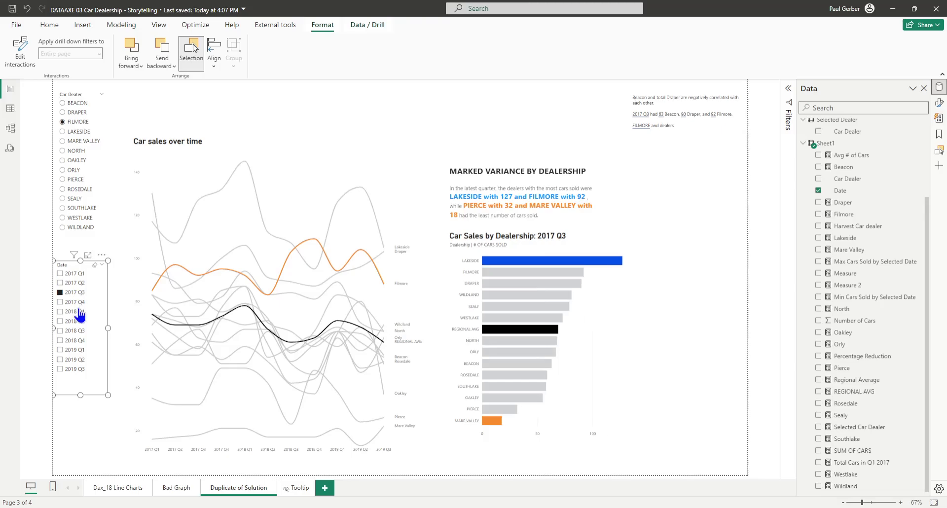
left_click(78, 312)
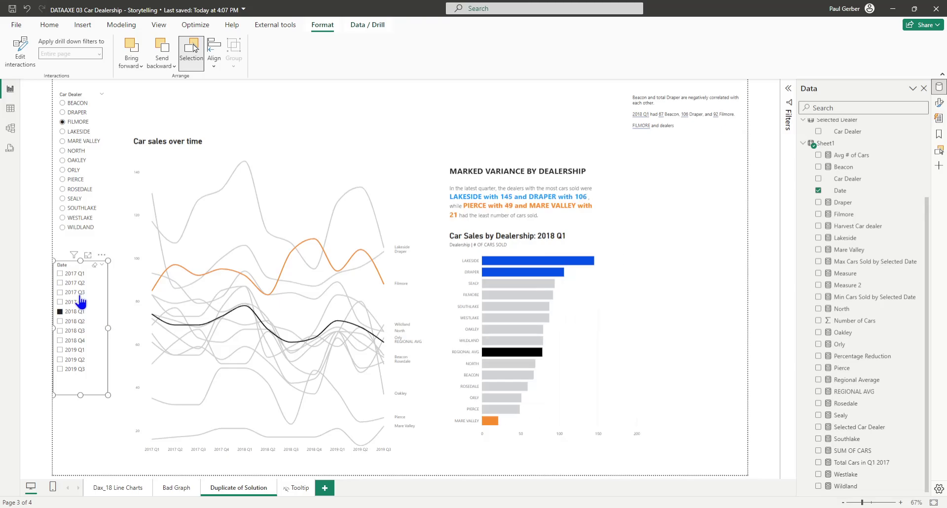
left_click(79, 302)
left_click(78, 330)
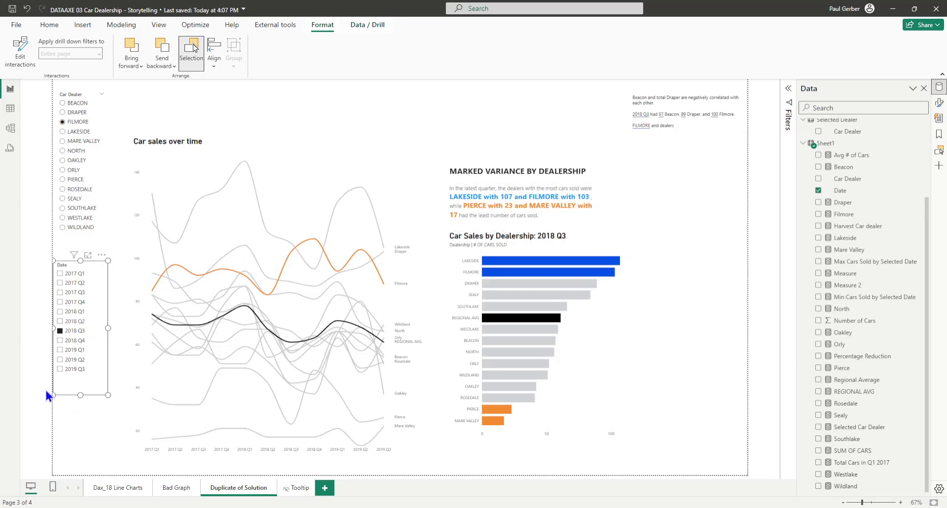
left_click(74, 360)
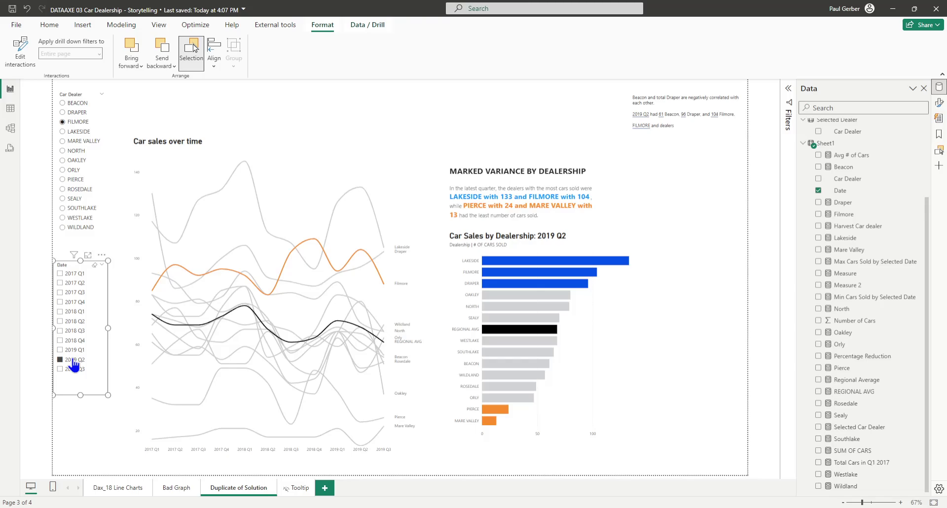
Switch the Date slicer through 2017 Q4, 2017 Q3, 2019 Q1 and 2019 Q2 to compare bar highlighting, ending on 2019 Q3
left_click(77, 303)
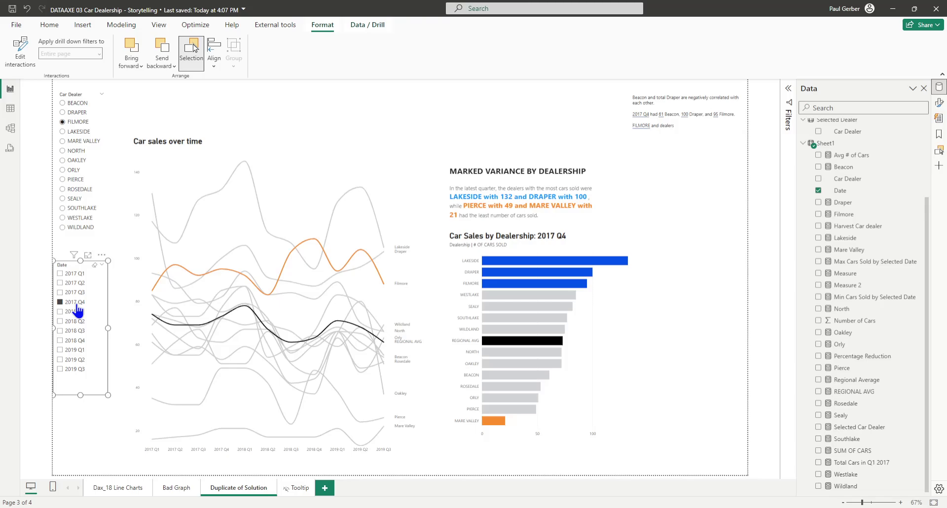
left_click(74, 293)
left_click(74, 350)
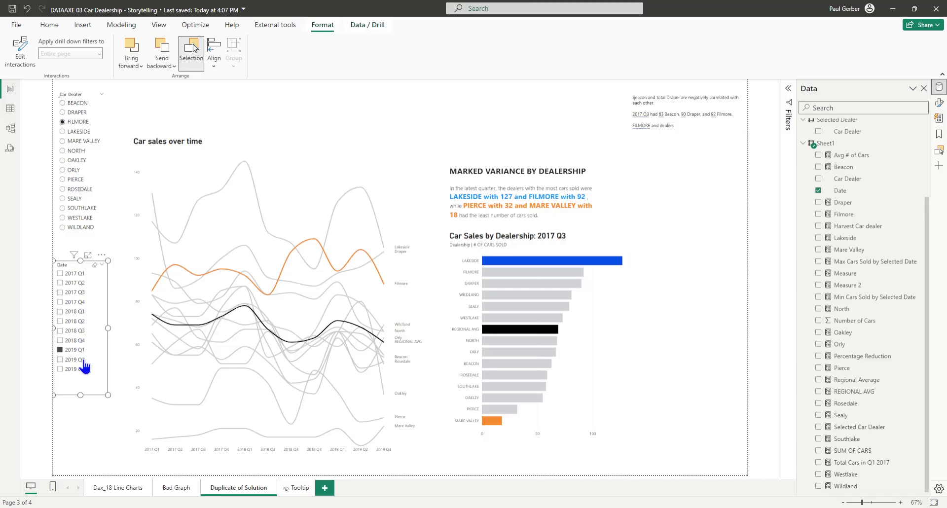
left_click(71, 369)
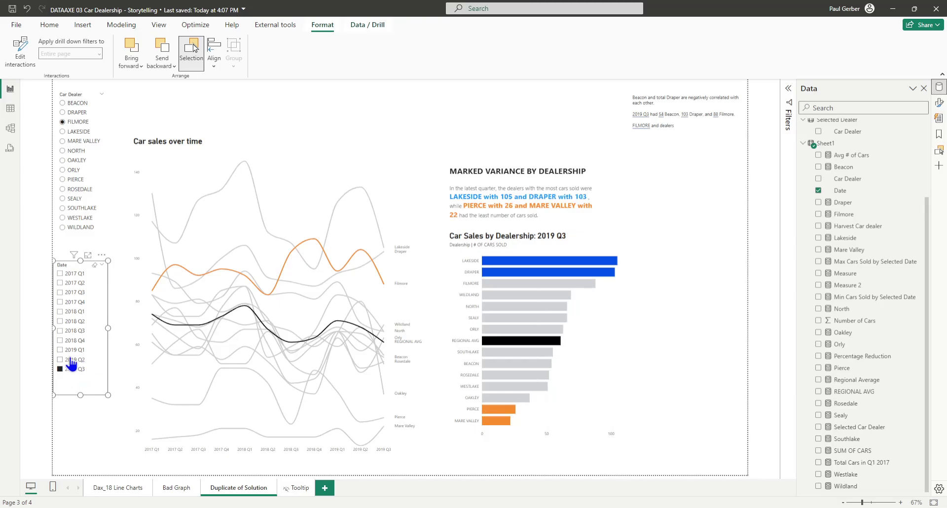
left_click(71, 360)
left_click(73, 369)
Open the formatting settings of the Car Sales by Dealership bar chart and show its bar color options
left_click(640, 294)
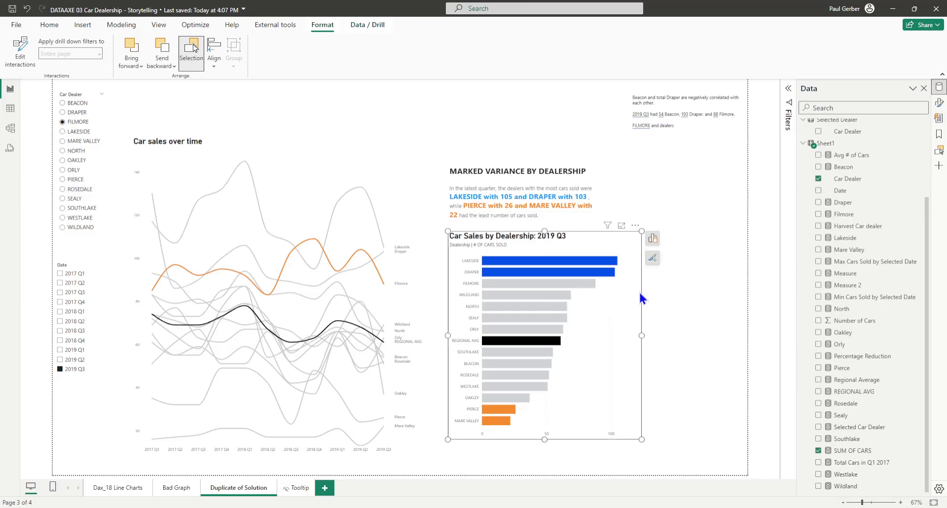
left_click(653, 261)
left_click(699, 313)
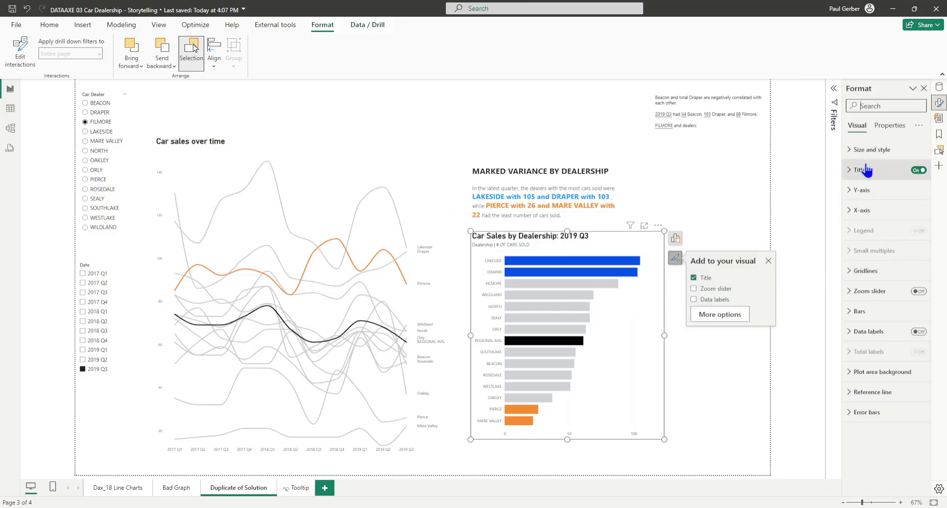
left_click(859, 313)
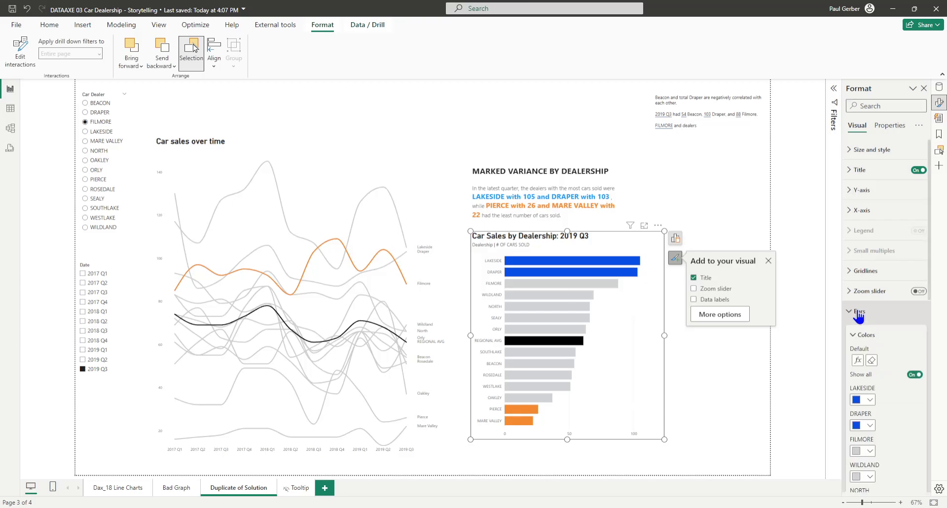
Examine the bar colors set for each dealership and the conditional formatting rules based on SUM OF CARS that drive them
scroll(893, 336, "down", 3)
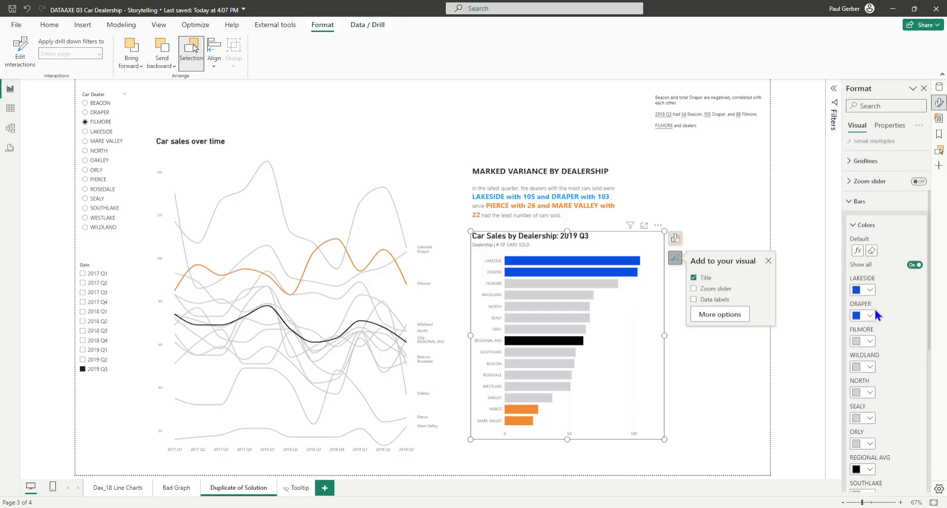
scroll(878, 313, "down", 1)
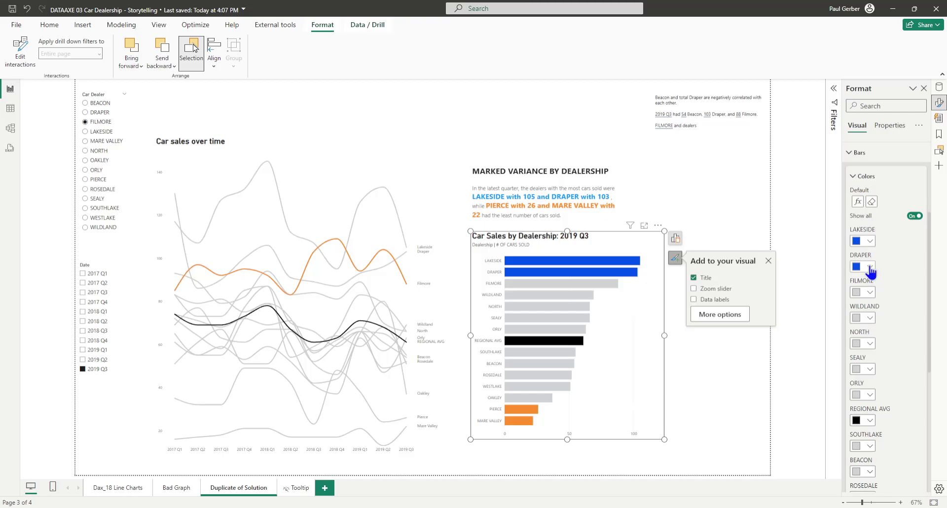
scroll(888, 288, "down", 5)
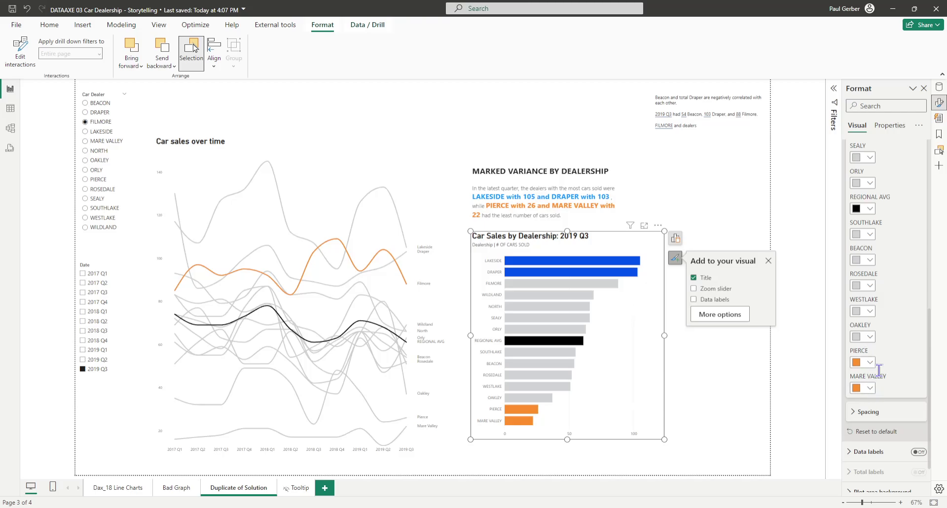
scroll(910, 322, "up", 1)
scroll(911, 322, "up", 4)
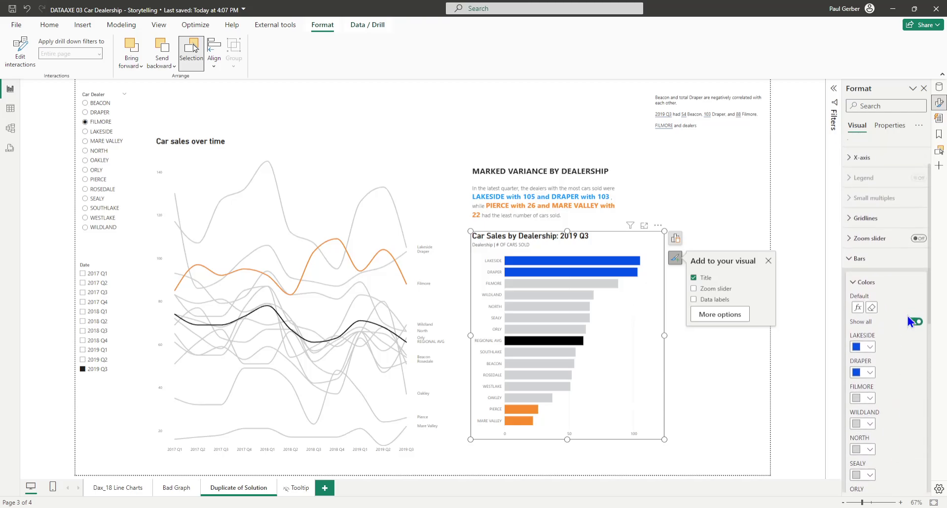
left_click(868, 307)
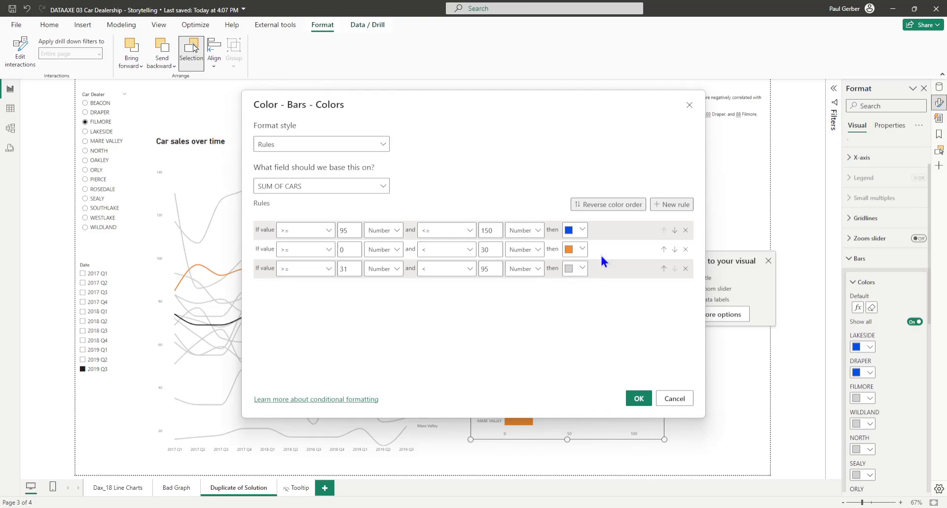
left_click(638, 401)
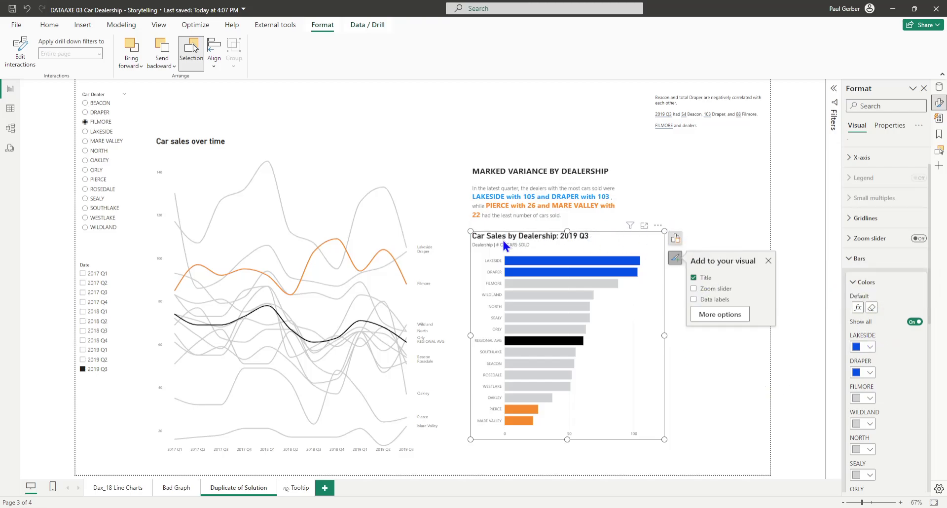
Check the bar chart's title and subtitle settings and which field the conditional title text is based on
left_click(867, 262)
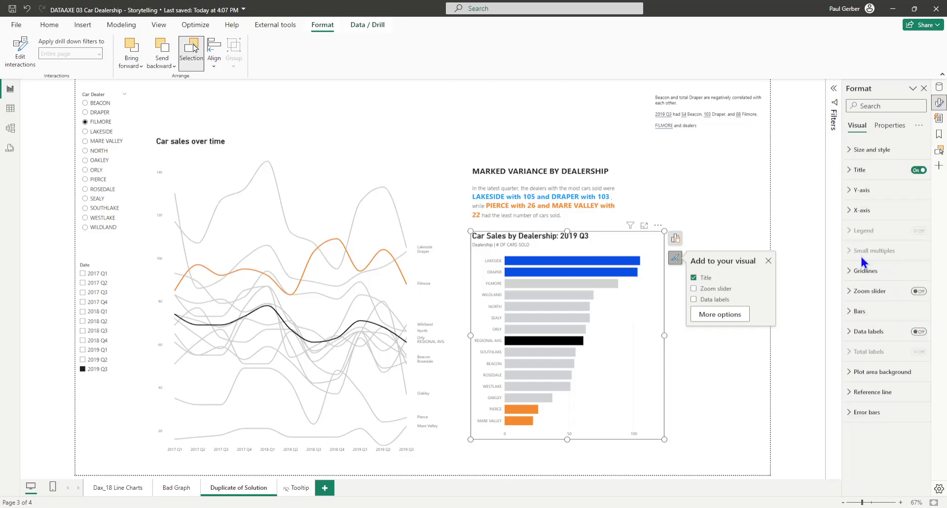
left_click(861, 172)
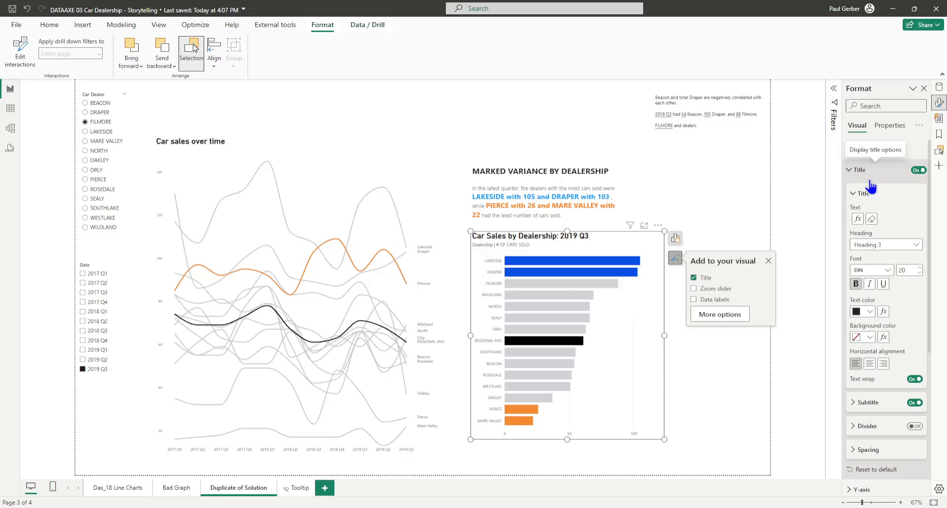
left_click(858, 219)
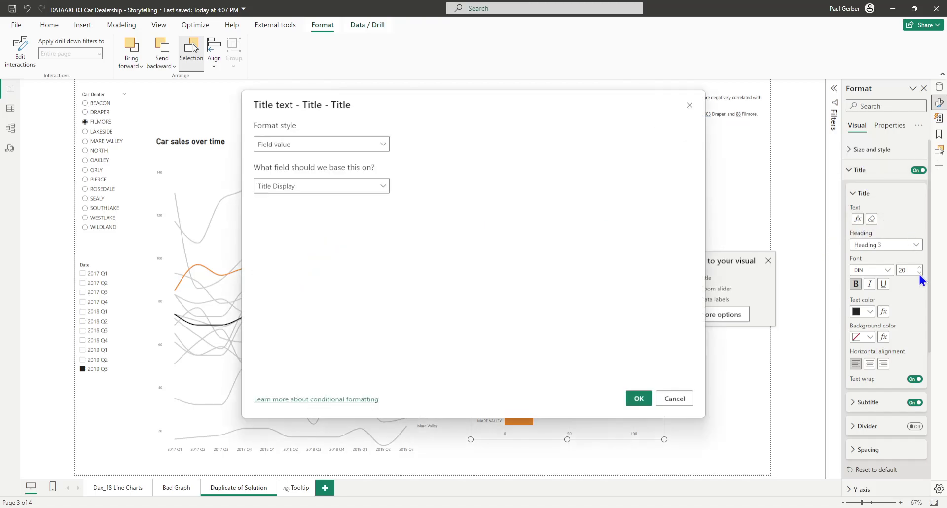
left_click(673, 398)
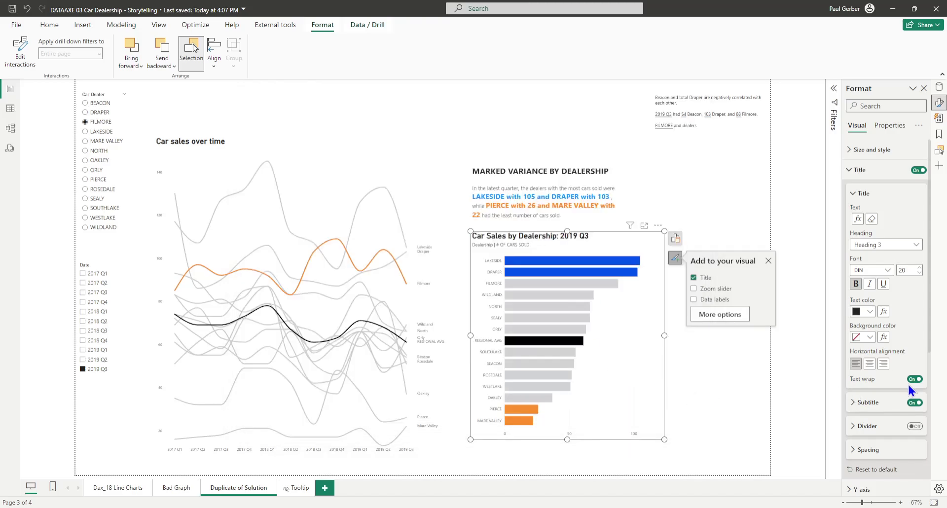
left_click(861, 403)
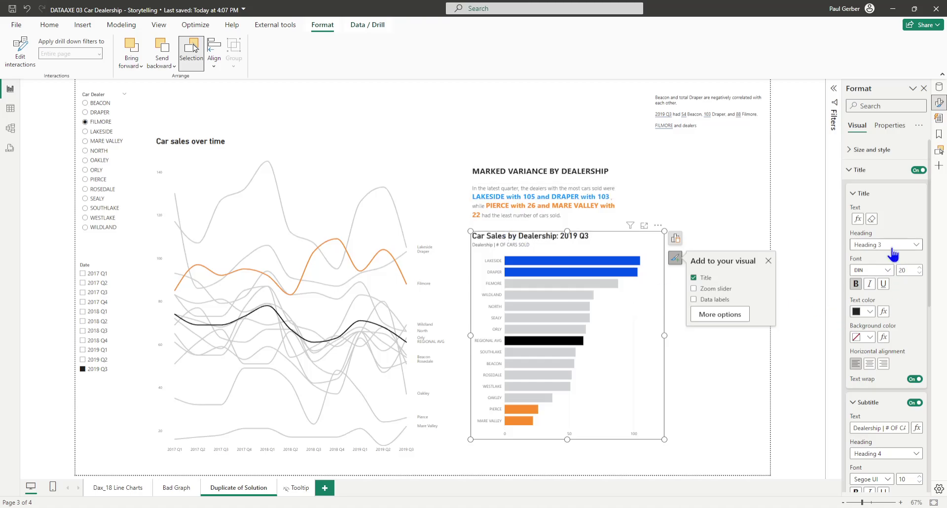
left_click(858, 219)
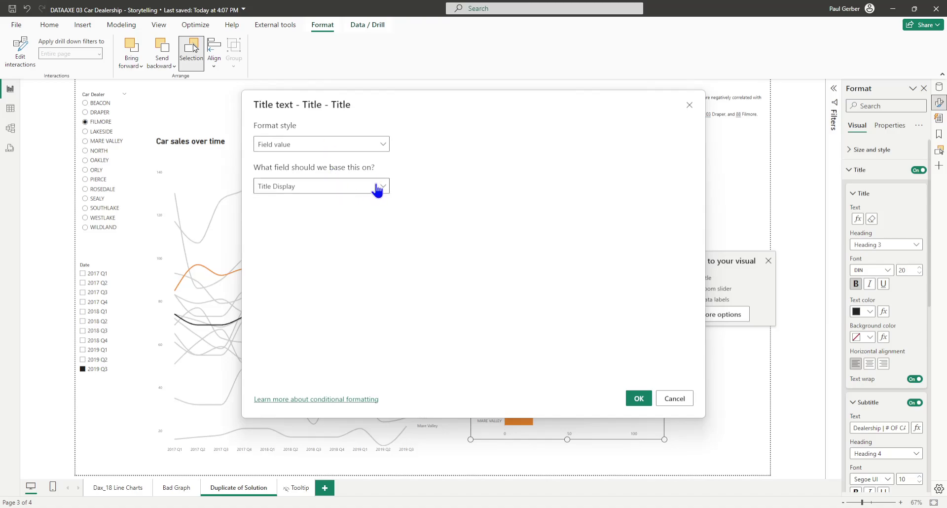
left_click(678, 402)
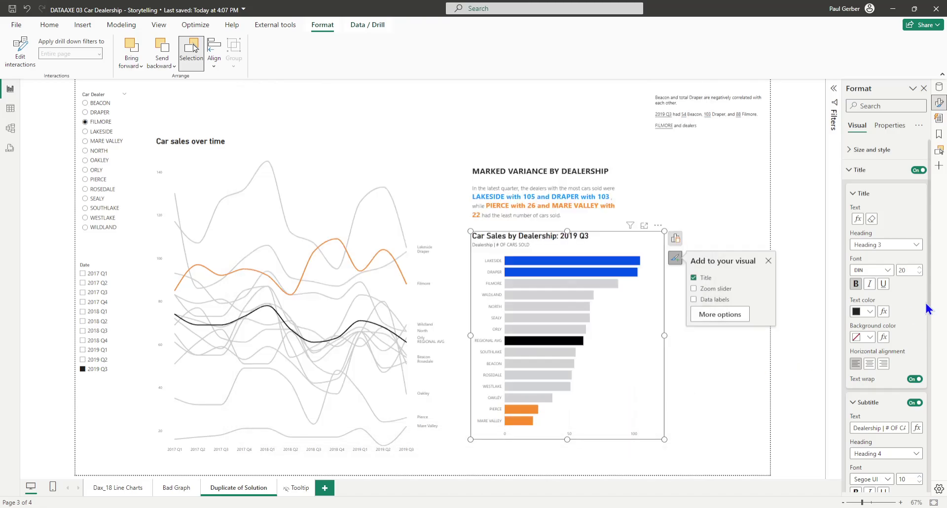
Review the Title Display measure's DAX formula, and test the chart title with date 2018 Q2 before returning to 2019 Q3
left_click(939, 89)
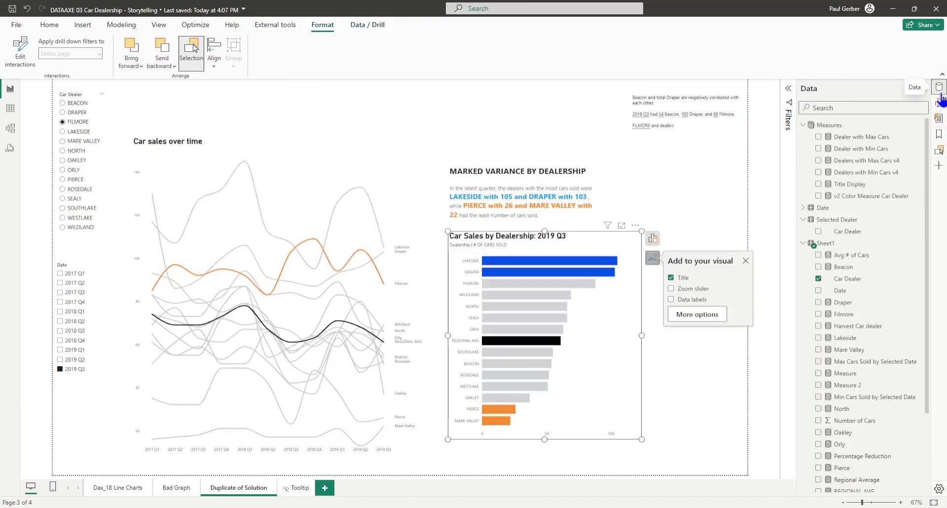
left_click(857, 184)
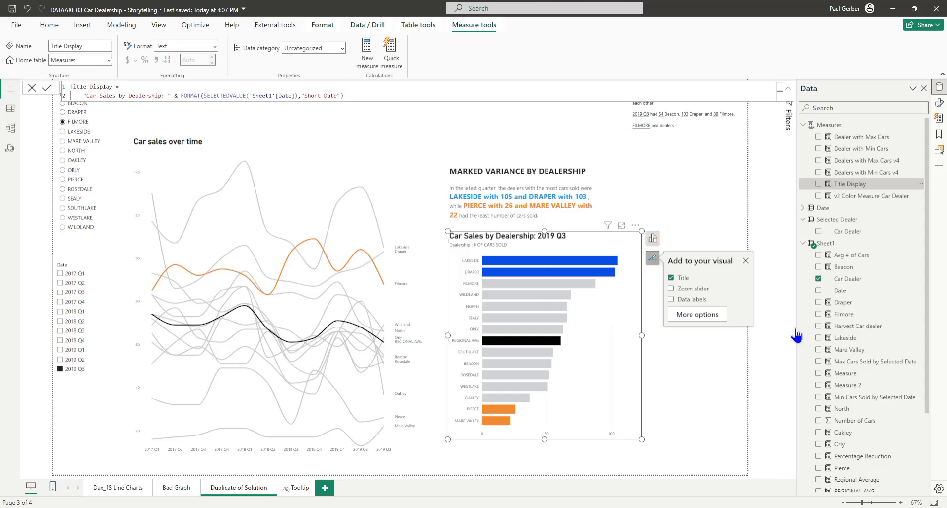
left_click(730, 399)
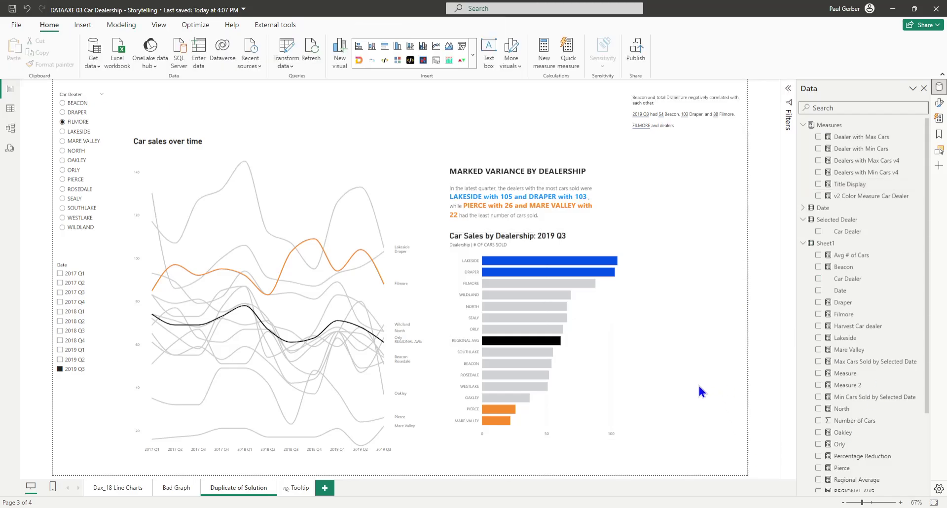
left_click(78, 321)
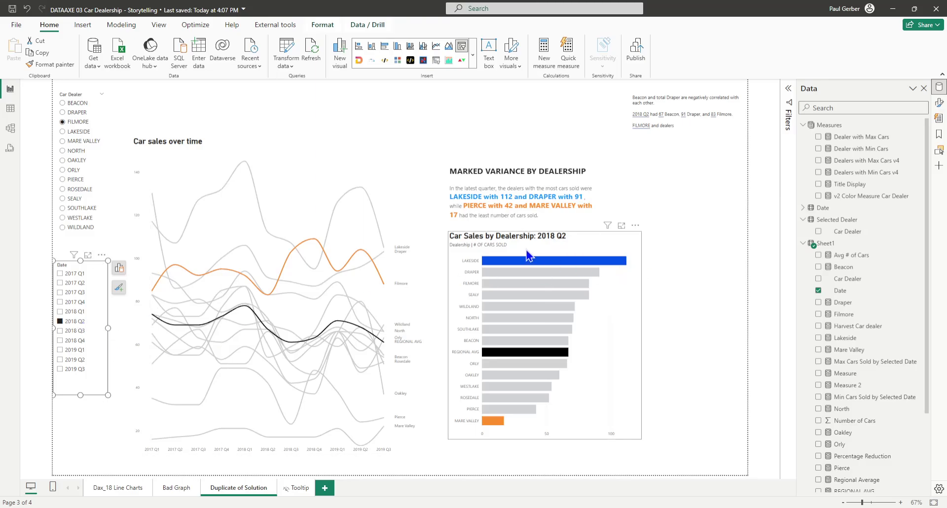
left_click(71, 370)
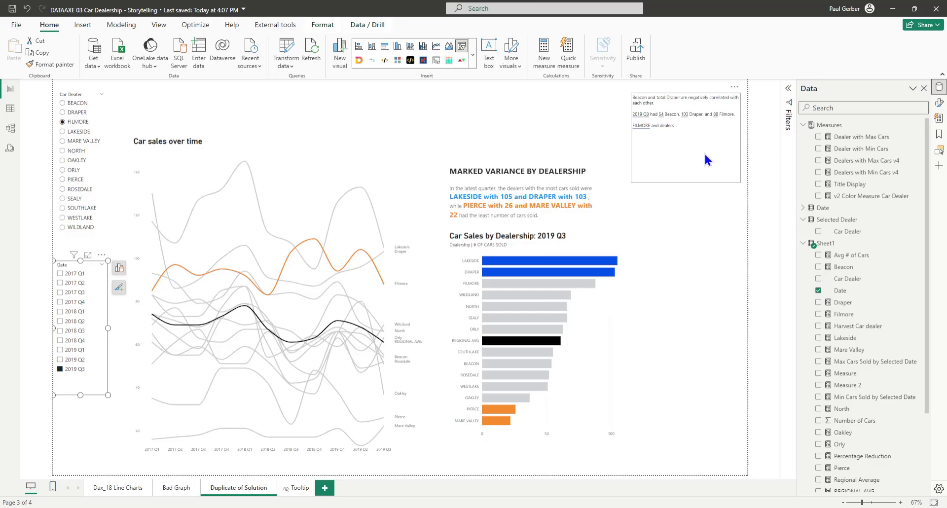
Show the dynamic value settings of the text box about Beacon and Draper, and shorten the box to reveal the Percentage Reduction text beneath
left_click(703, 135)
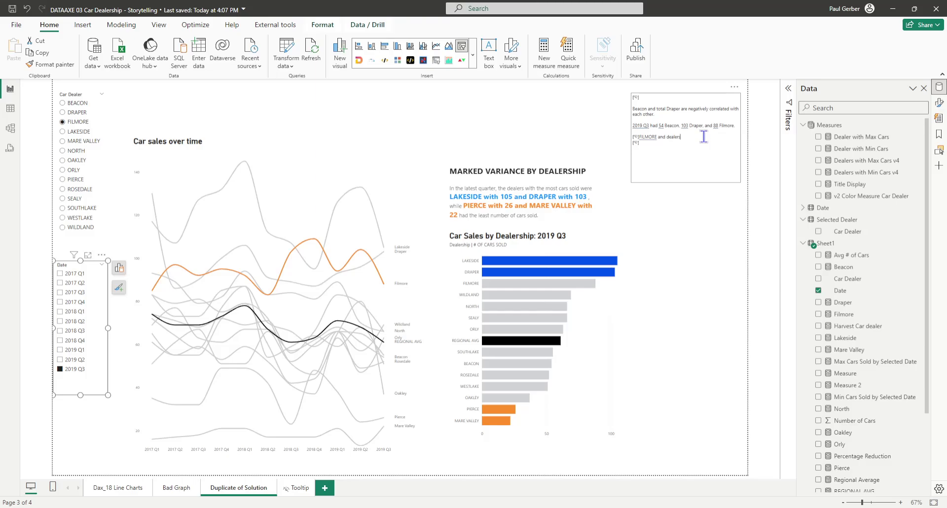
left_click(572, 118)
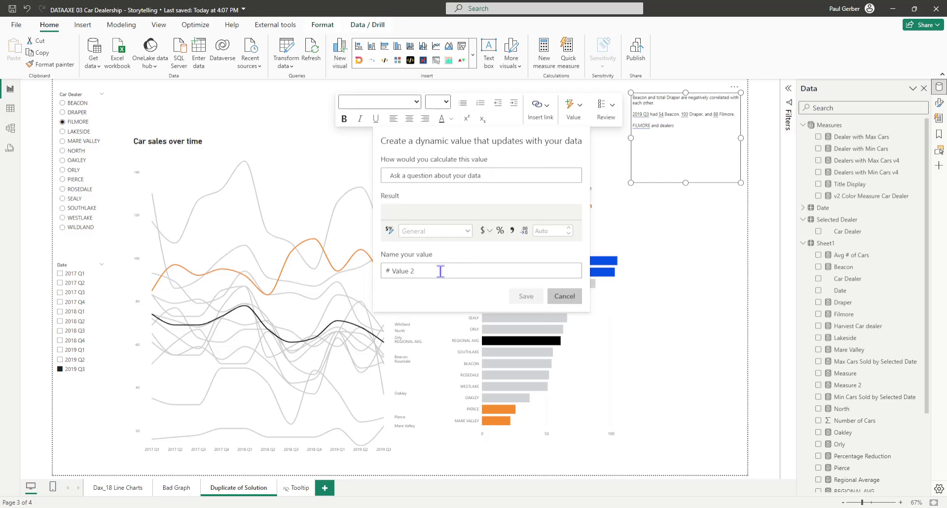
left_click(673, 116)
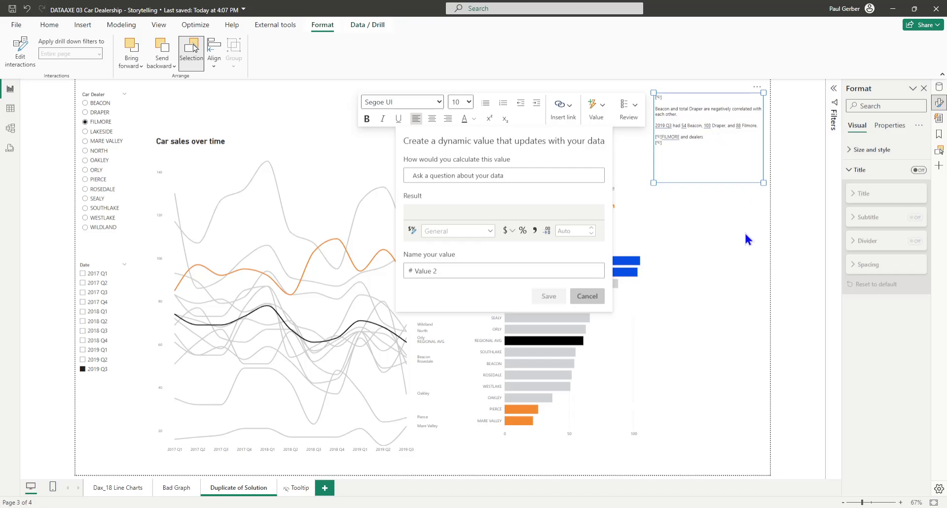
left_click(747, 201)
left_click(736, 168)
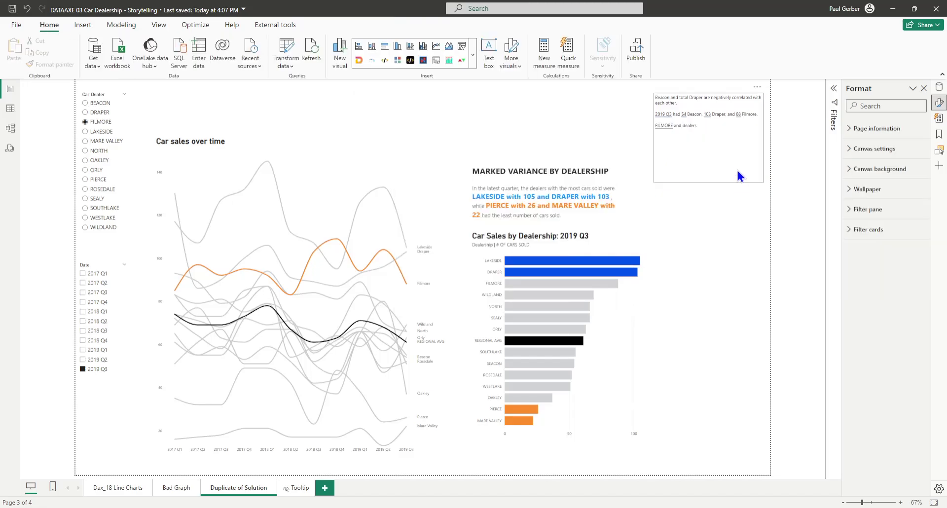
mouse_move(708, 181)
left_mouse_down()
mouse_move(700, 144)
mouse_move(706, 169)
left_mouse_up()
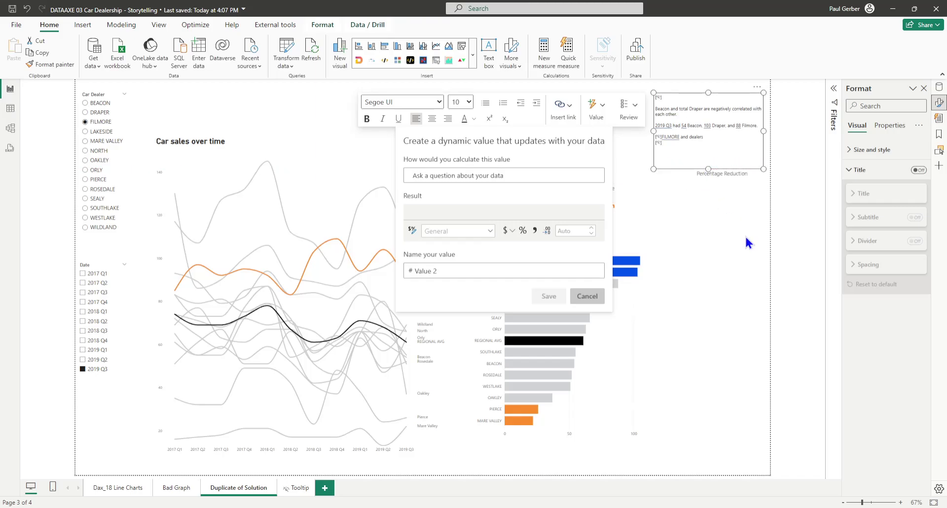
left_click(746, 238)
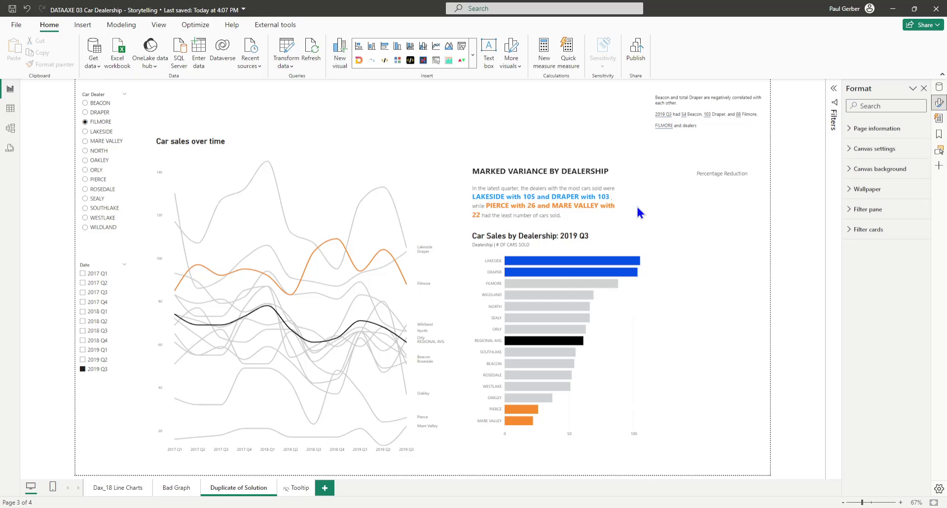
Look through the visual gallery to its imported visuals, and move the Marked Variance by Dealership text group slightly higher above the bar chart
left_click(475, 63)
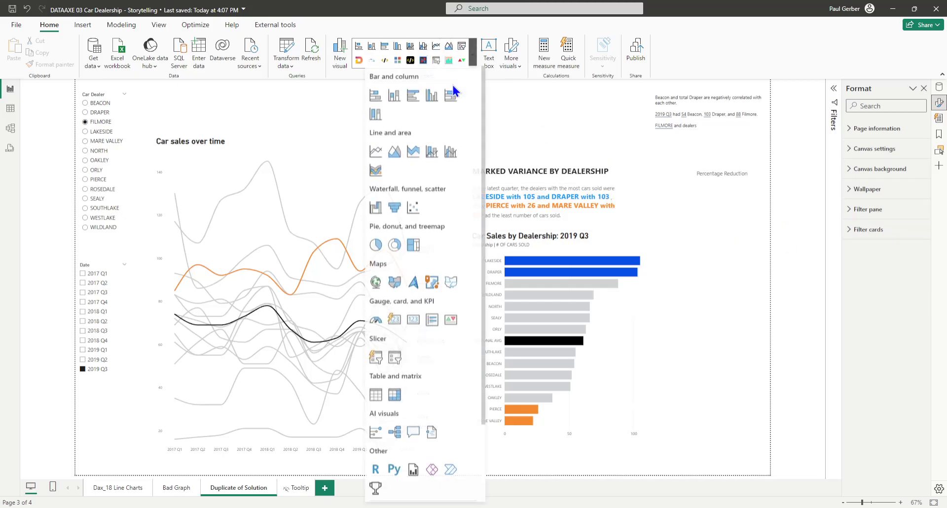
scroll(449, 315, "down", 3)
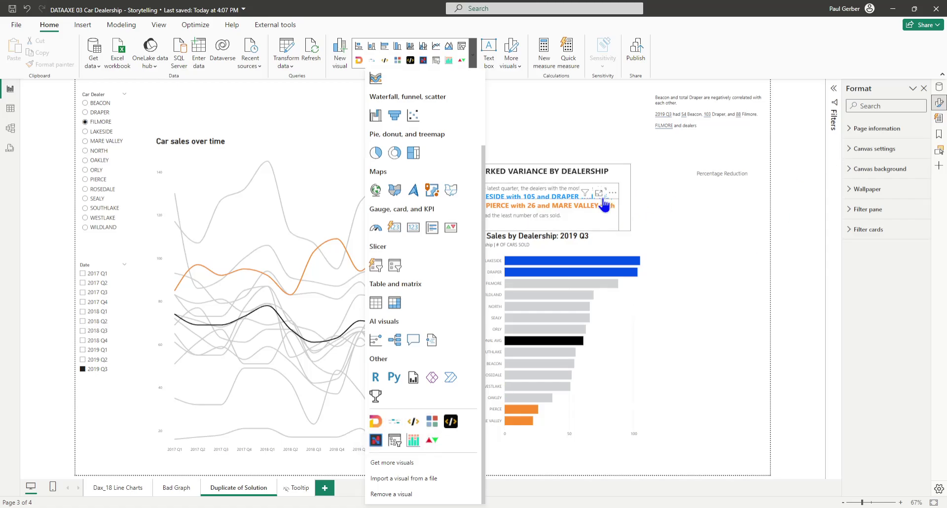
left_click(546, 197)
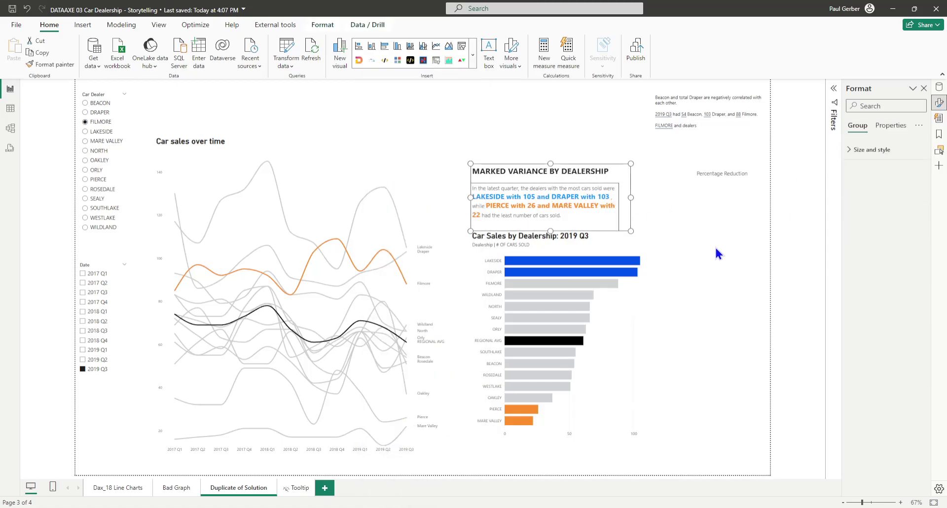
left_click(592, 190)
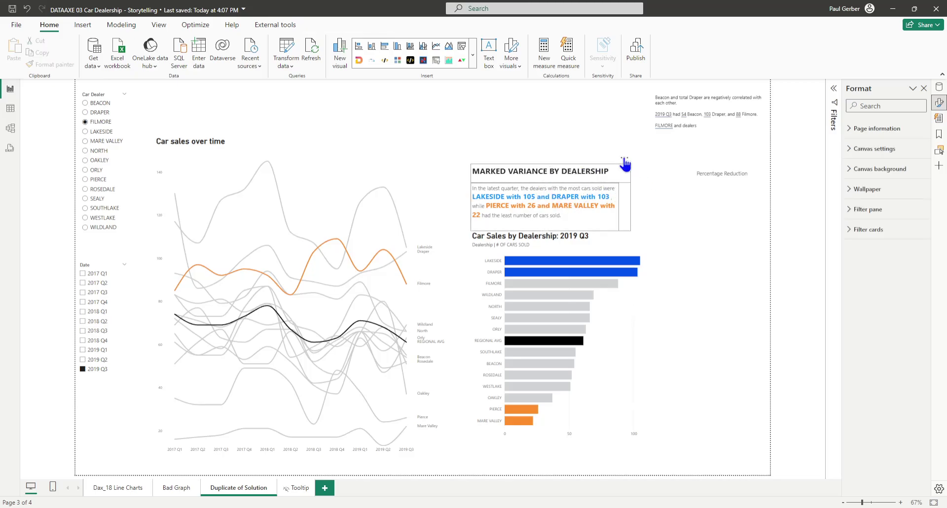
mouse_move(625, 166)
left_mouse_down()
mouse_move(613, 153)
mouse_move(625, 157)
left_mouse_up()
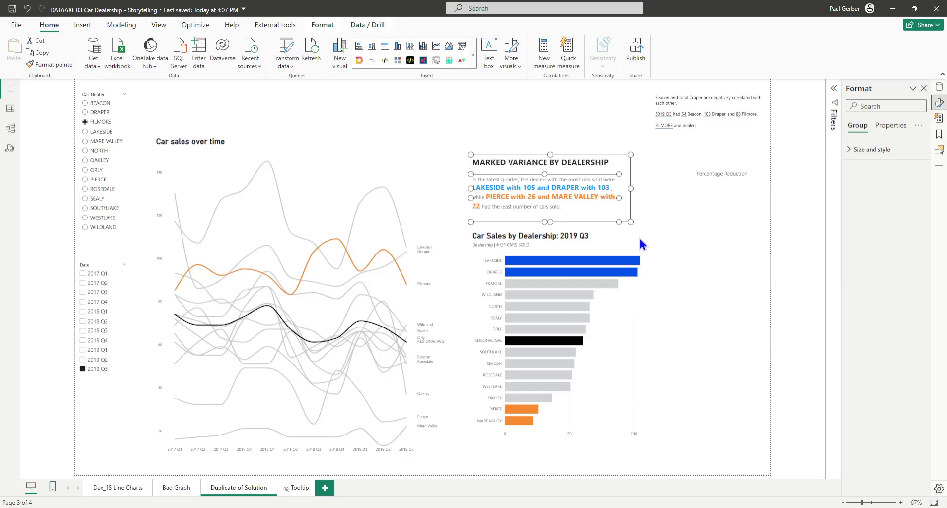
Inspect the data fields of the latest-quarter summary text and show the DAX formula of the Dealers with Max Cars v4 measure
left_click(515, 187)
left_click(515, 187)
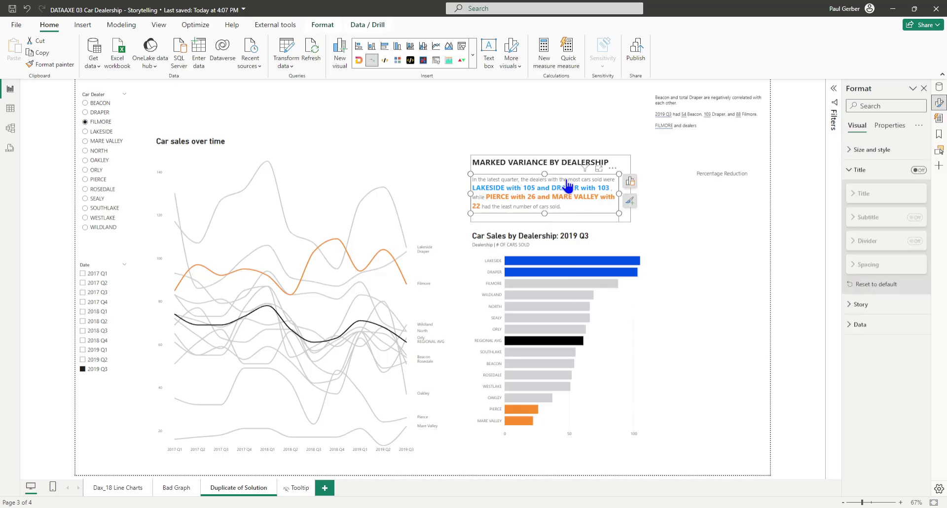
left_click(628, 183)
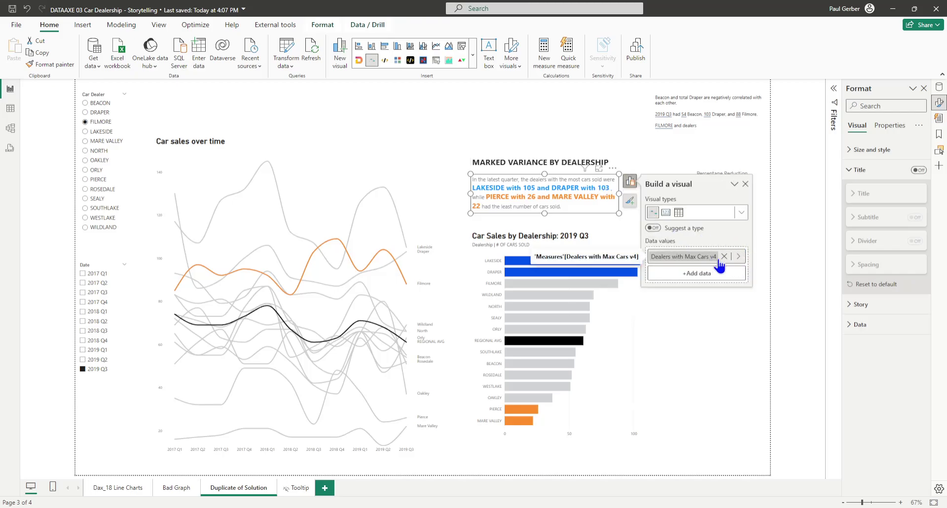
left_click(940, 87)
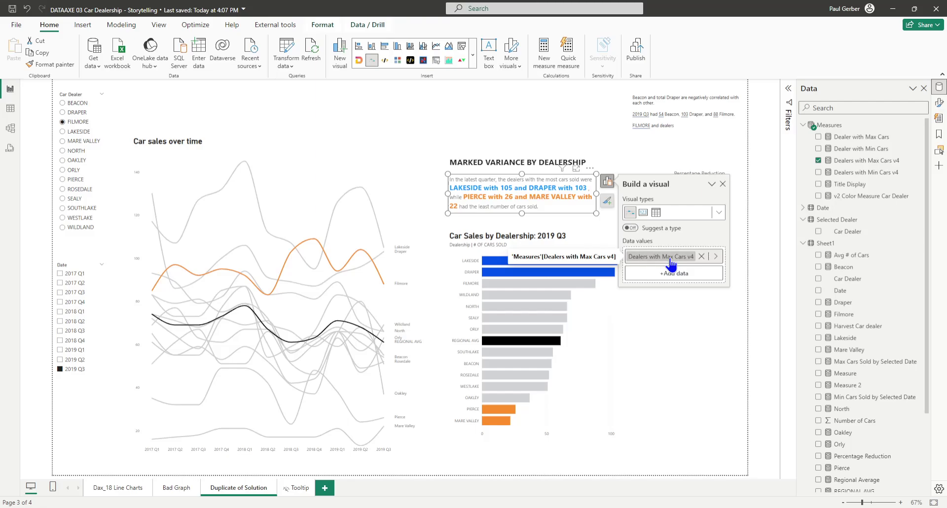
left_click(872, 162)
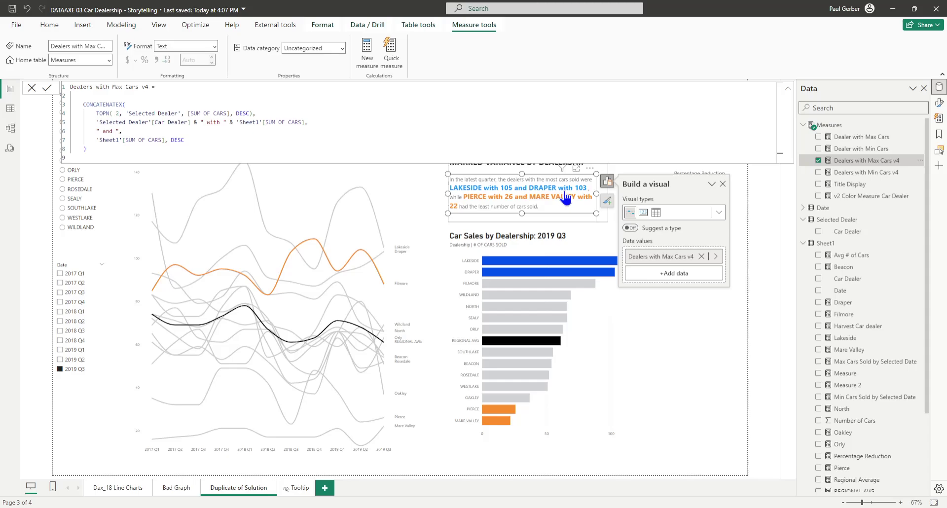
Compare the DAX formula of the Dealers with Min Cars v4 measure with the orange summary text, and close the formula
mouse_move(532, 266)
left_click(871, 173)
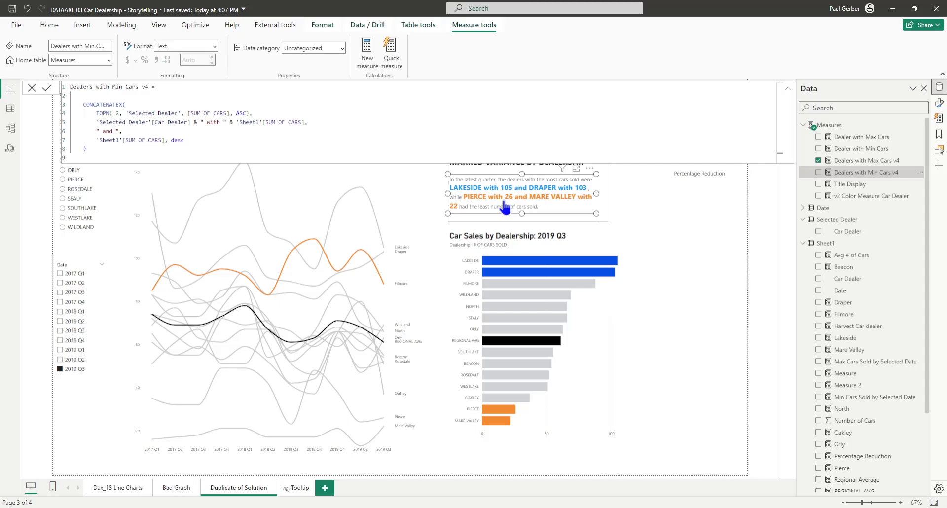
mouse_move(500, 413)
left_click(710, 220)
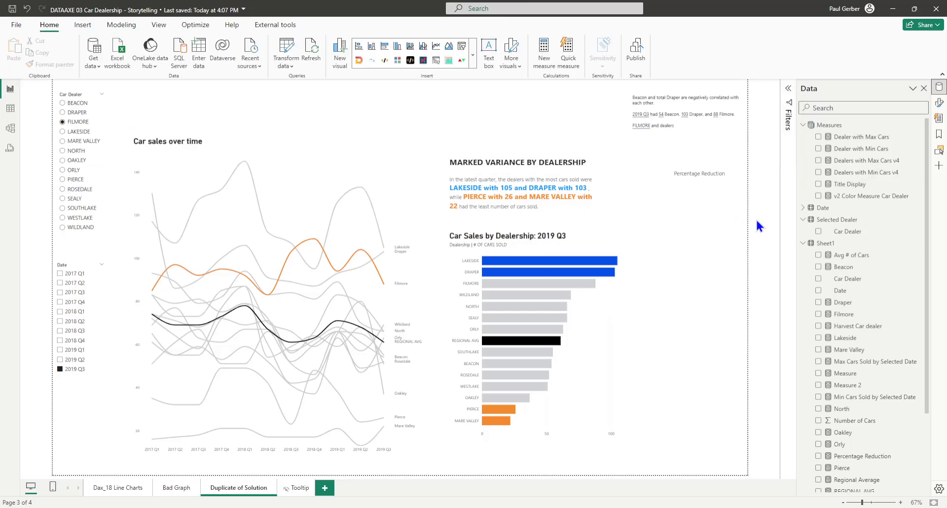
Collapse the Sheet1 table and review the DAX formulas of the Measures table, from v2 Color Measure Car Dealer through Dealers with Min Cars v4
left_click(803, 244)
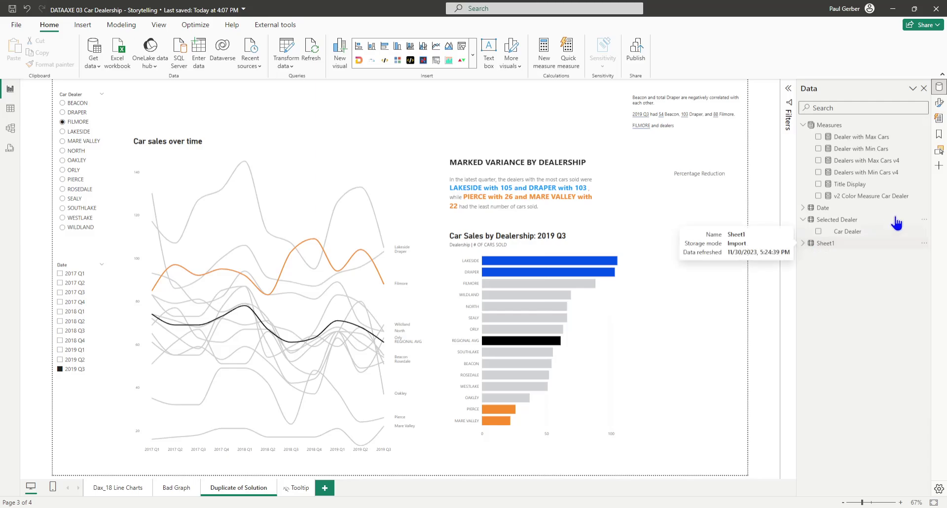
left_click(864, 197)
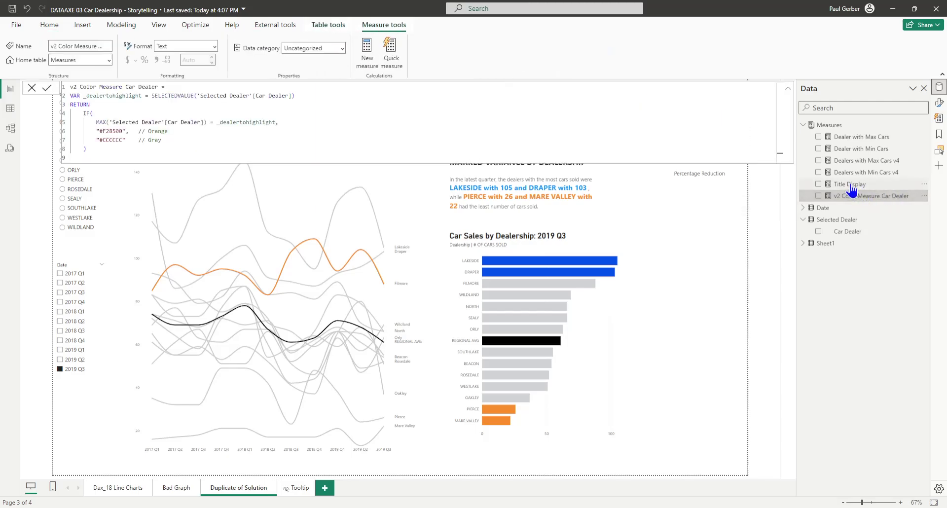
left_click(851, 187)
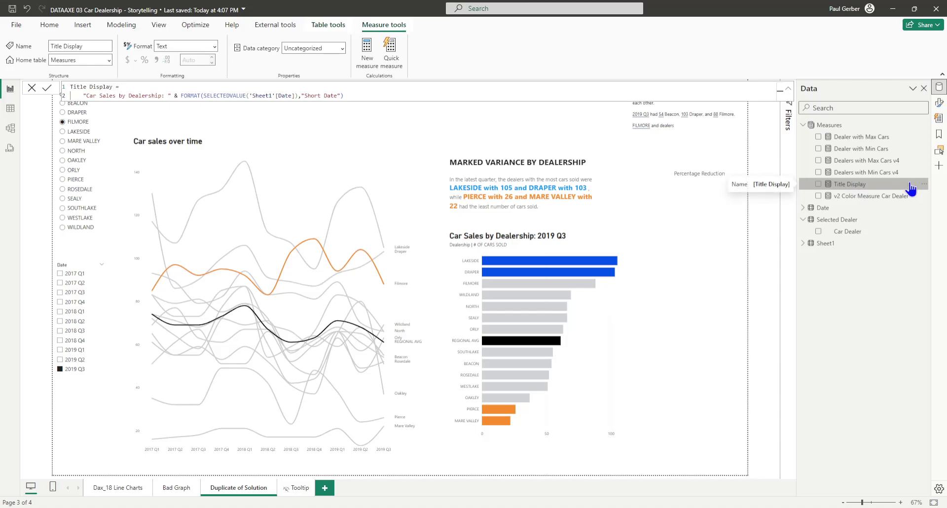
left_click(871, 138)
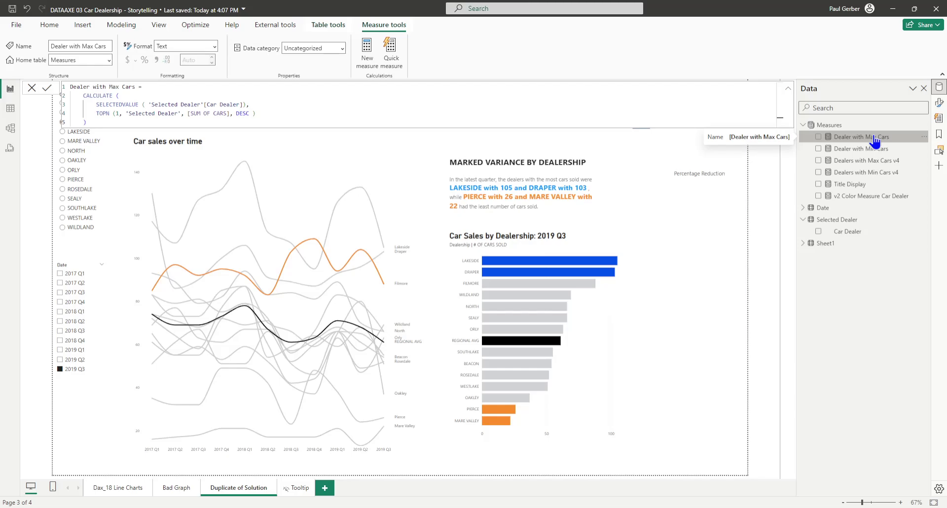
left_click(868, 149)
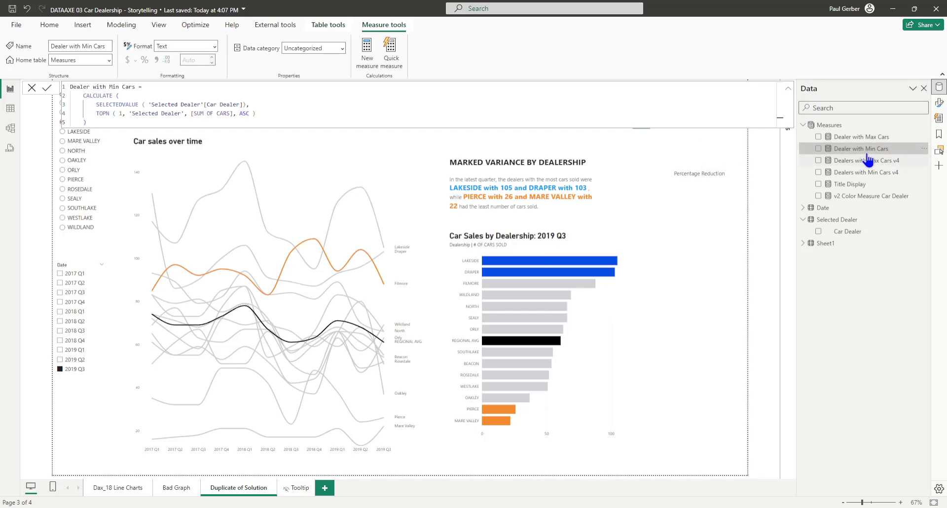
left_click(881, 161)
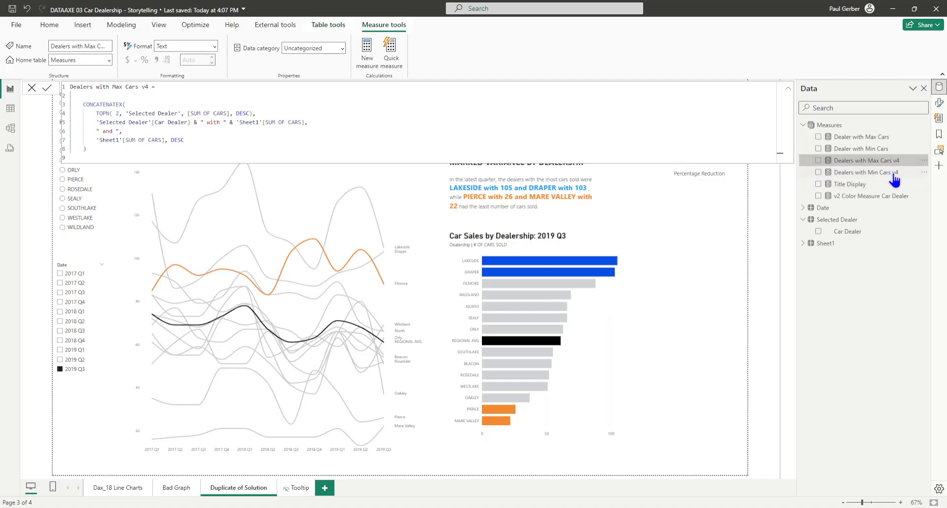
left_click(877, 171)
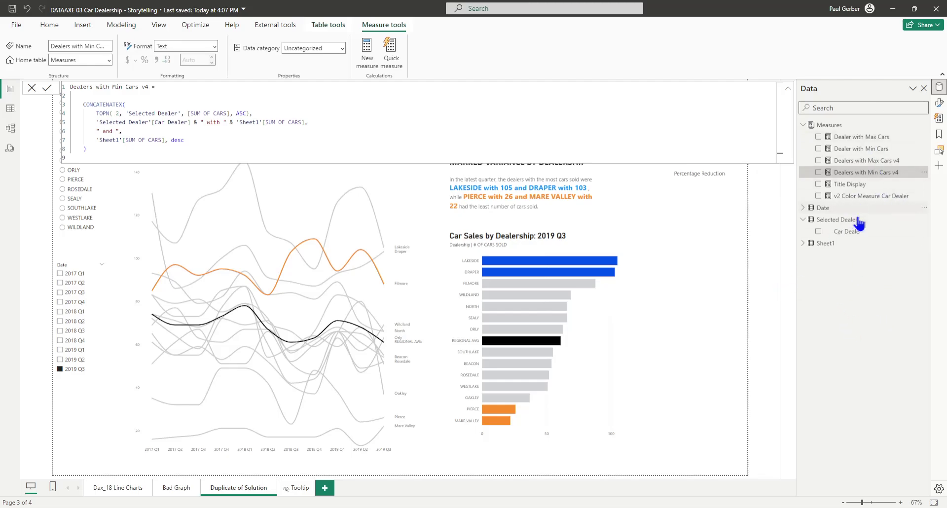
Show the DAX formula of the Filmore measure in Sheet1, look through the table's remaining measures, and collapse the table
left_click(822, 244)
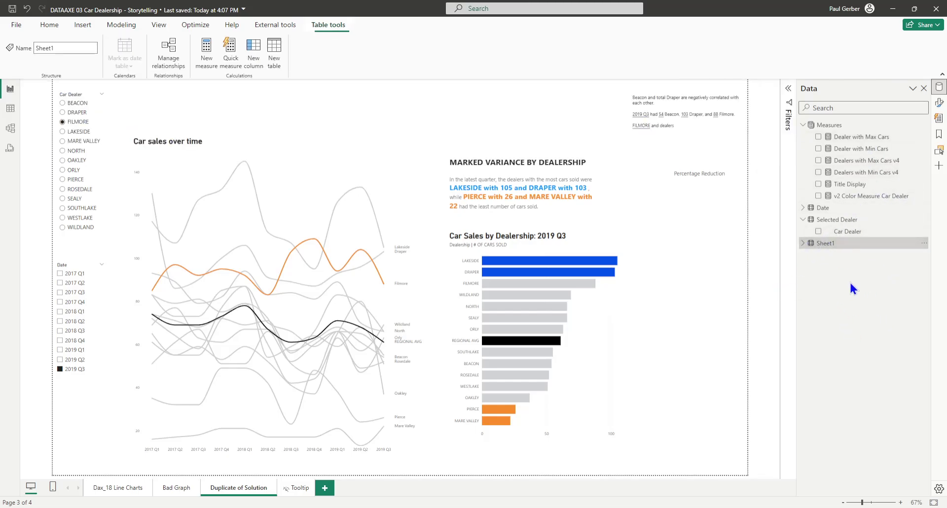
left_click(803, 243)
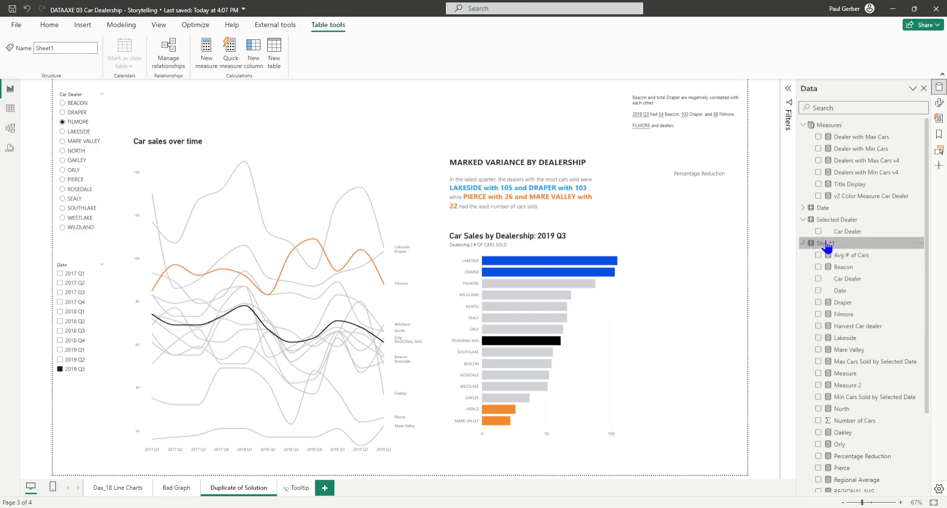
left_click(851, 316)
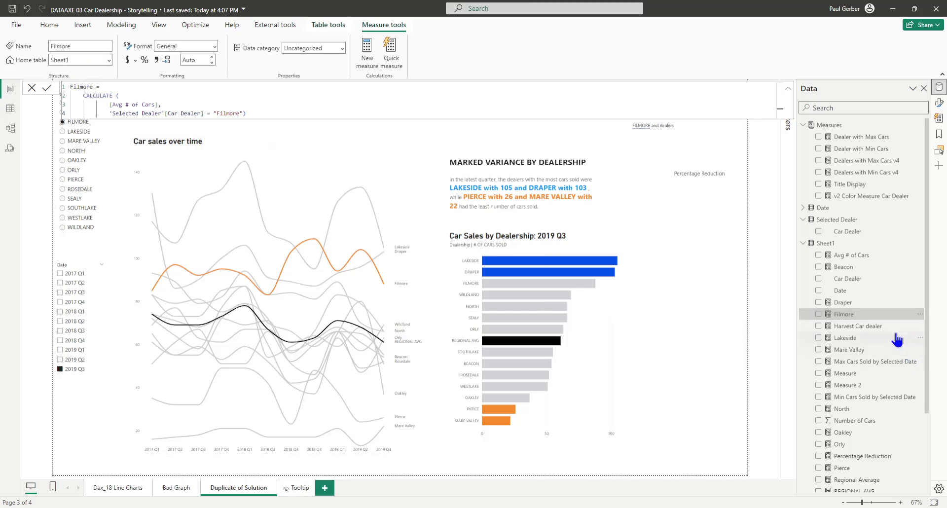
scroll(897, 340, "down", 2)
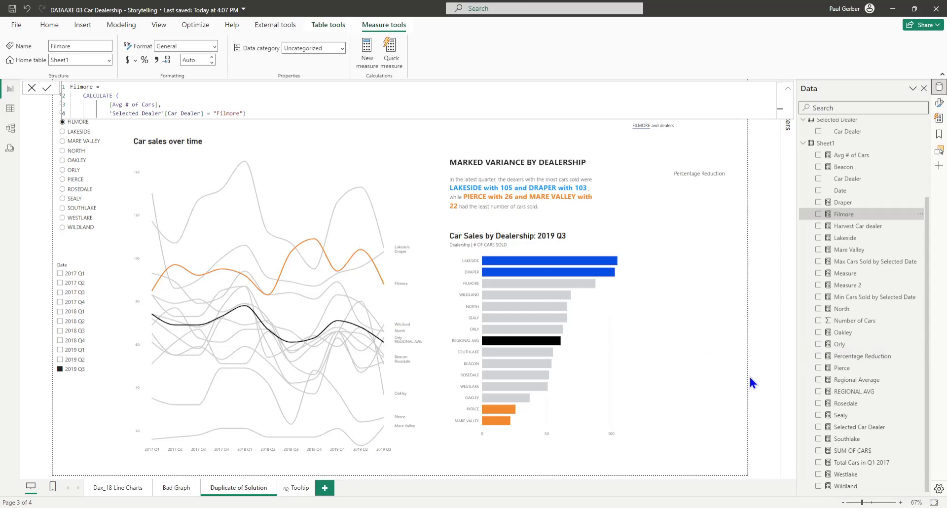
left_click(724, 313)
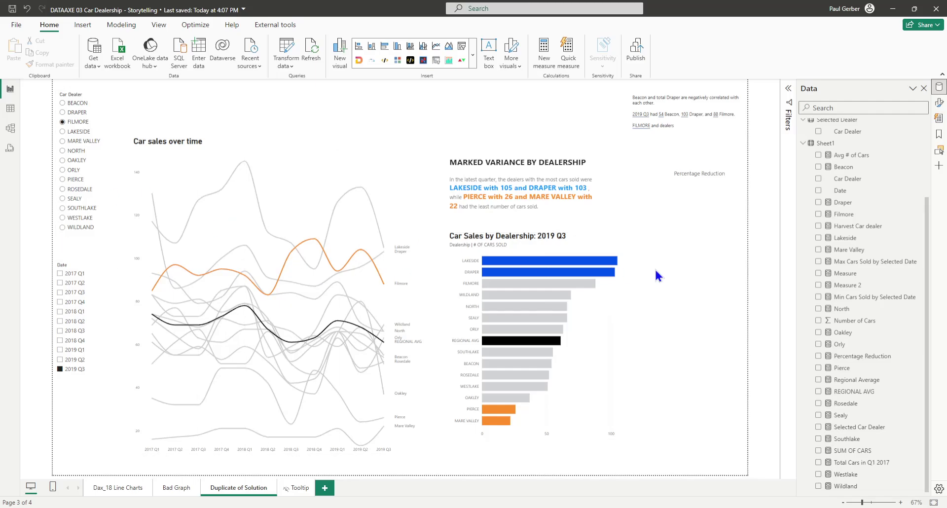
left_click(803, 144)
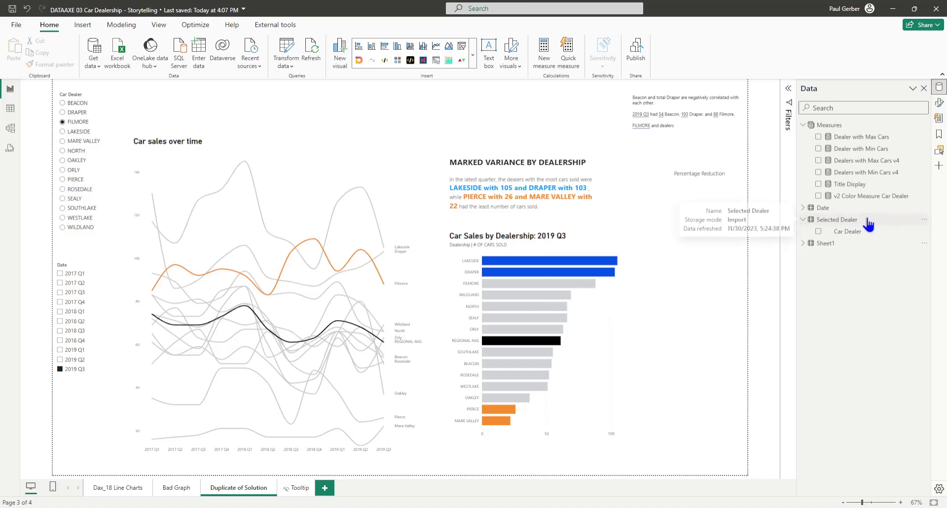